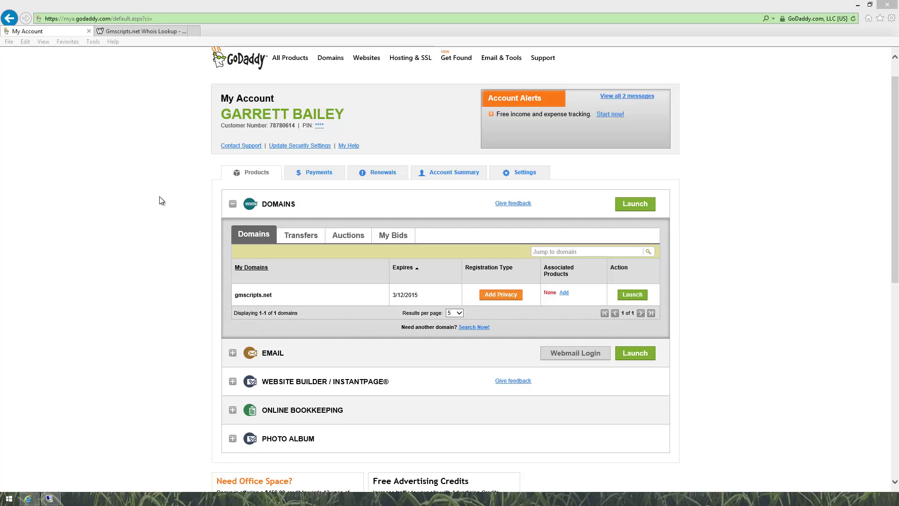
Step: Open the GoDaddy management page for gmscripts.net
{"action": "left_click", "coordinate": [632, 295]}
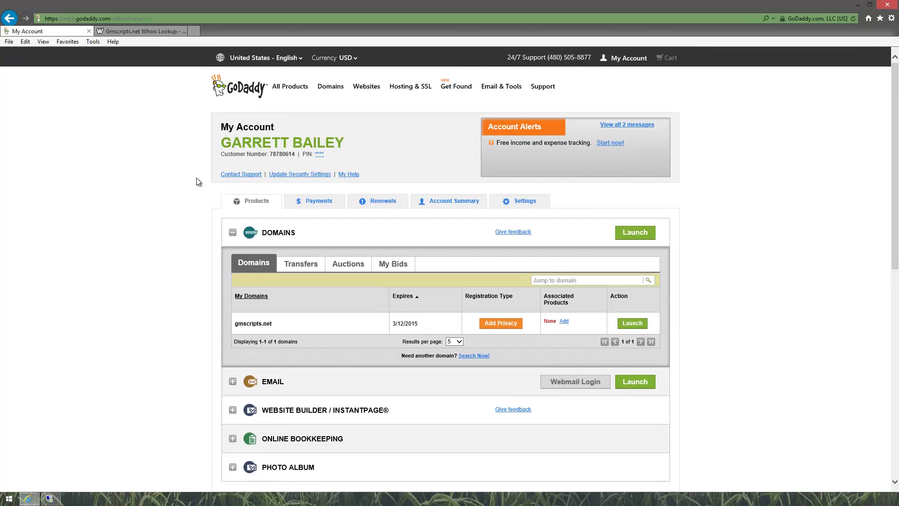
{"action": "scroll", "coordinate": [186, 206], "scroll_direction": "down", "scroll_amount": 2}
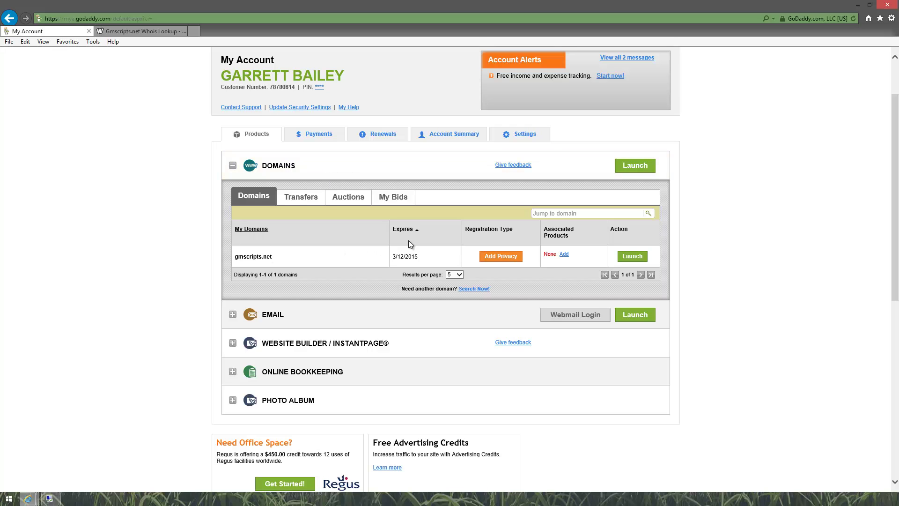
{"action": "left_click", "coordinate": [633, 257]}
{"action": "scroll", "coordinate": [185, 203], "scroll_direction": "down", "scroll_amount": 1}
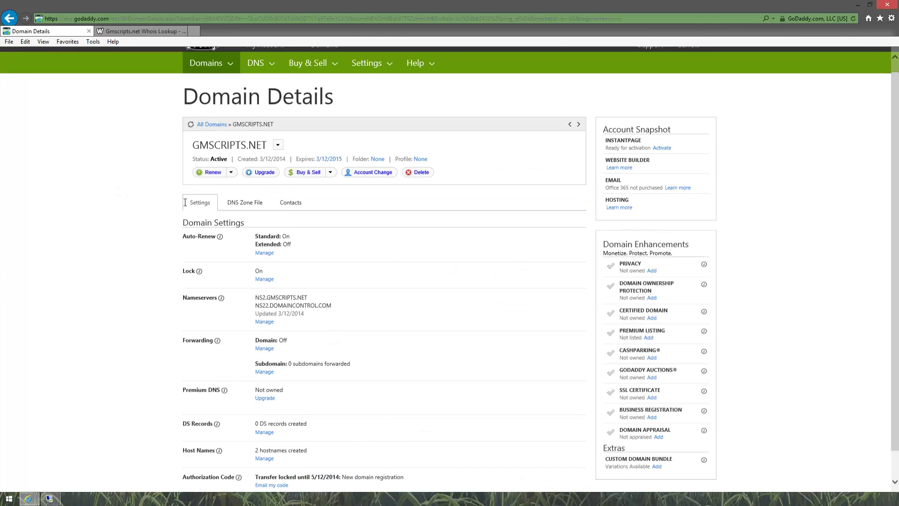
{"action": "scroll", "coordinate": [185, 203], "scroll_direction": "down", "scroll_amount": 1}
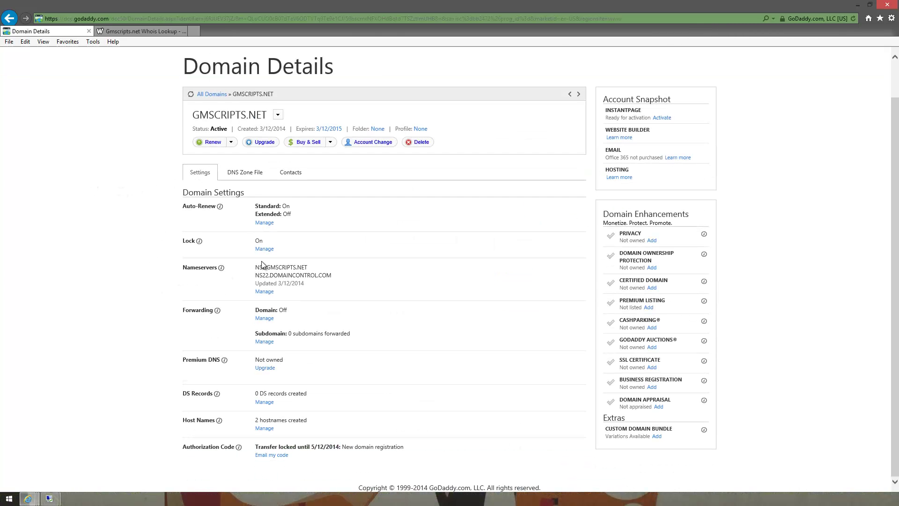
{"action": "mouse_move", "coordinate": [255, 267]}
{"action": "left_mouse_down"}
{"action": "mouse_move", "coordinate": [316, 267]}
{"action": "mouse_move", "coordinate": [255, 267]}
{"action": "left_mouse_up"}
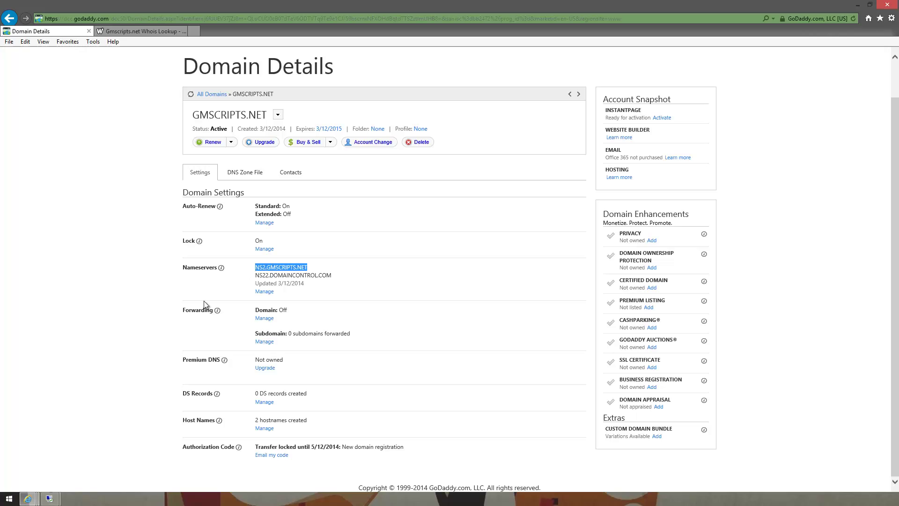
{"action": "left_click", "coordinate": [163, 351]}
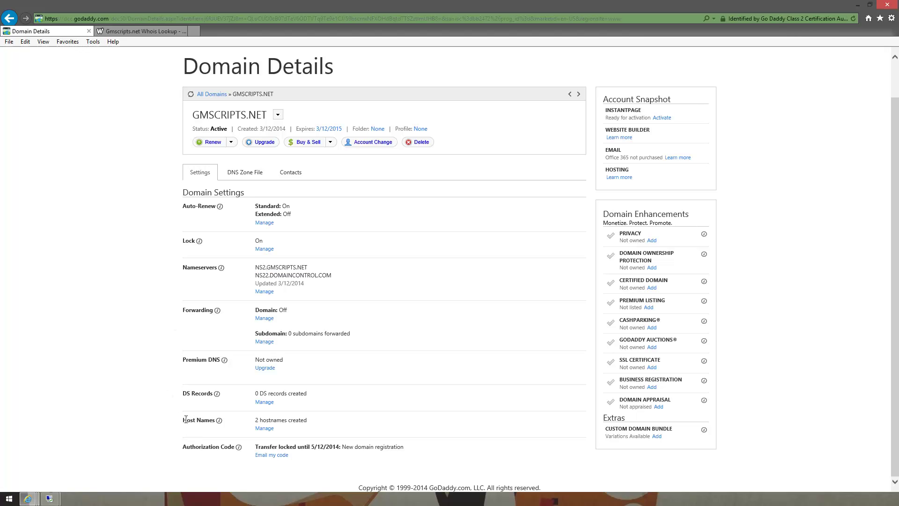
{"action": "left_click", "coordinate": [264, 428]}
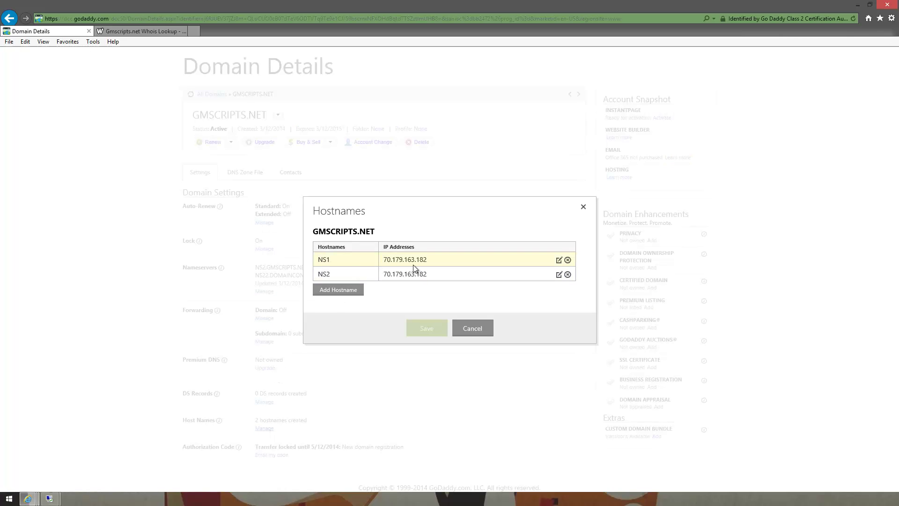
{"action": "left_click_drag", "start_coordinate": [401, 205], "coordinate": [491, 134]}
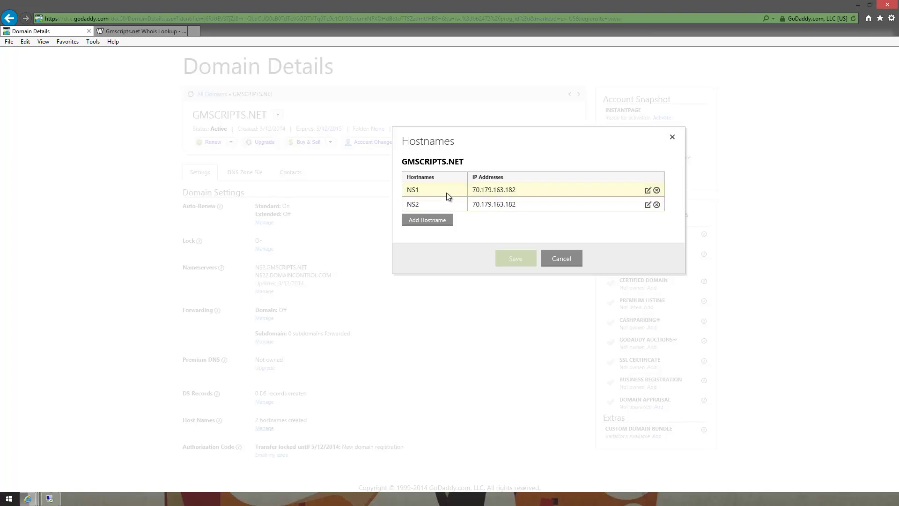
Step: Close Hostnames and view zone records: @ at 184.168.221.39, ns2 at 70.179.163.182
{"action": "left_click", "coordinate": [562, 264]}
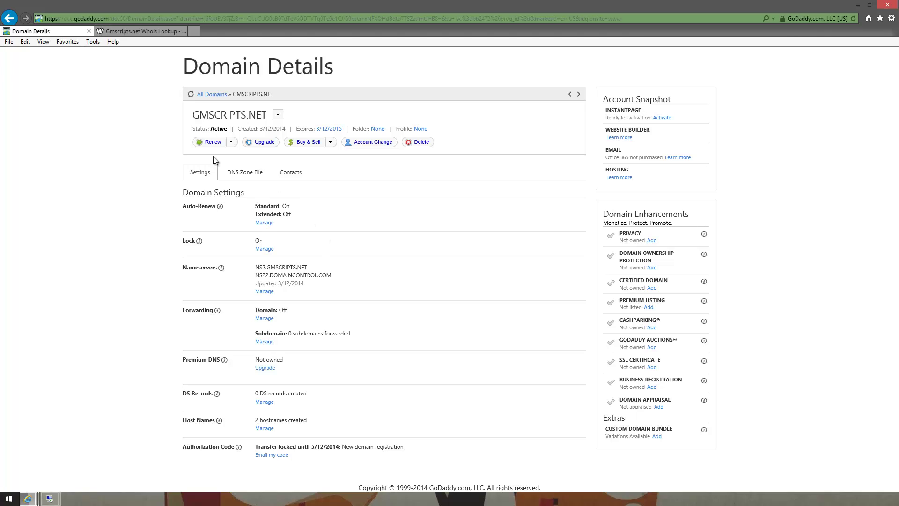
{"action": "left_click", "coordinate": [245, 172]}
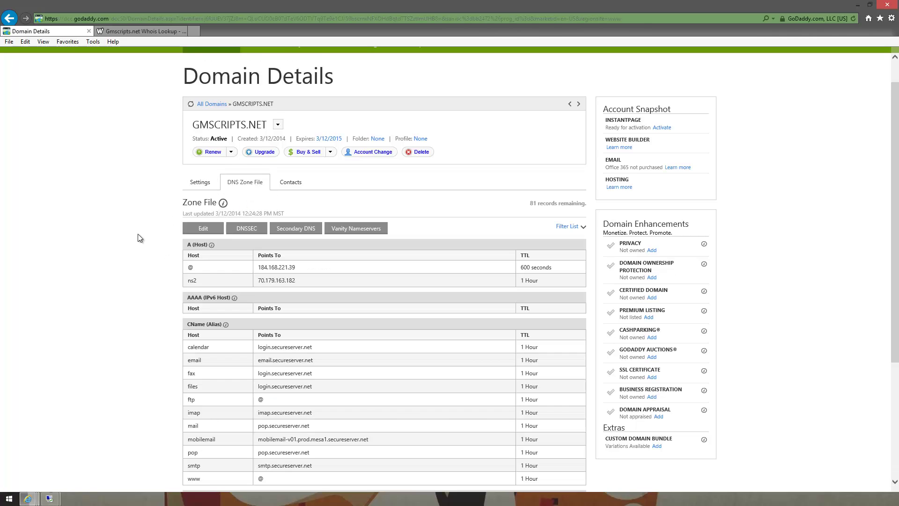
{"action": "scroll", "coordinate": [134, 240], "scroll_direction": "down", "scroll_amount": 3}
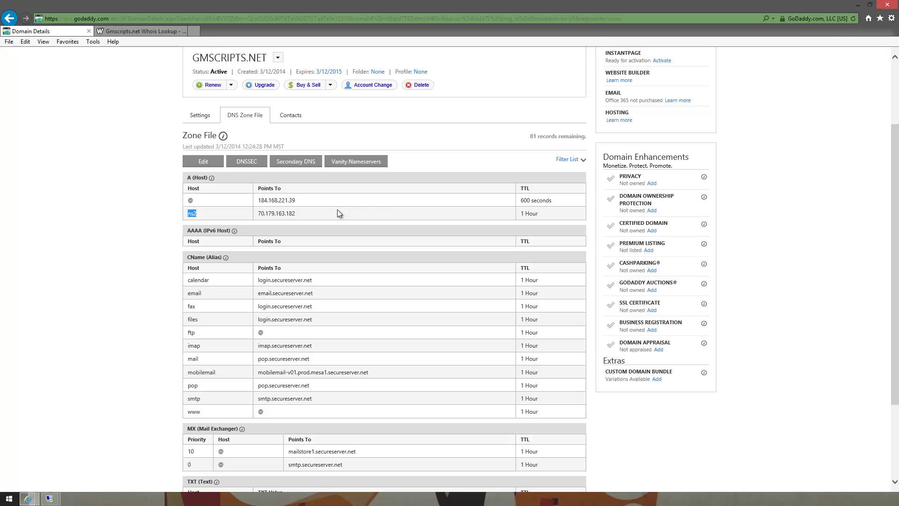
{"action": "left_click", "coordinate": [358, 215]}
Step: Look up gmscripts.net via 8.8.8.8 in nslookup, resolving to 70.179.163.182
{"action": "key", "text": "alt+Tab"}
{"action": "left_click_drag", "start_coordinate": [251, 152], "coordinate": [648, 97]}
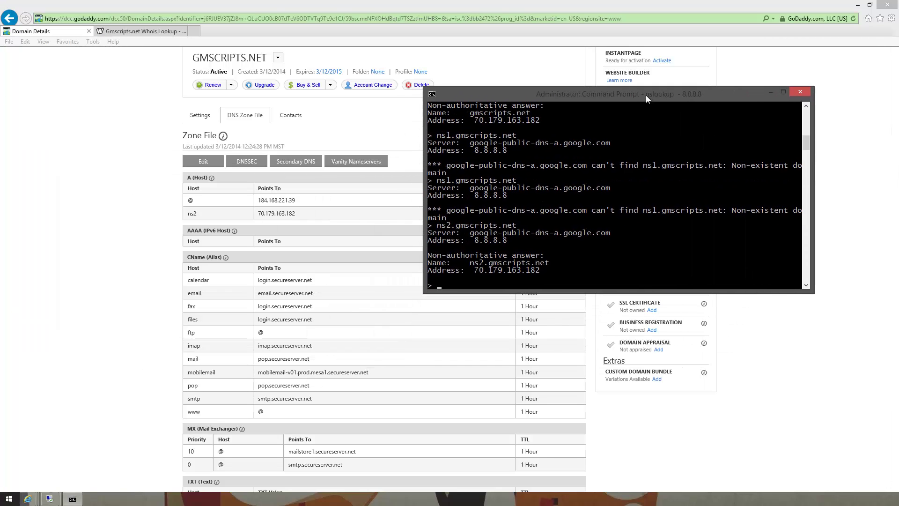
{"action": "type", "text": "gmscripts.net"}
{"action": "key", "text": "Return"}
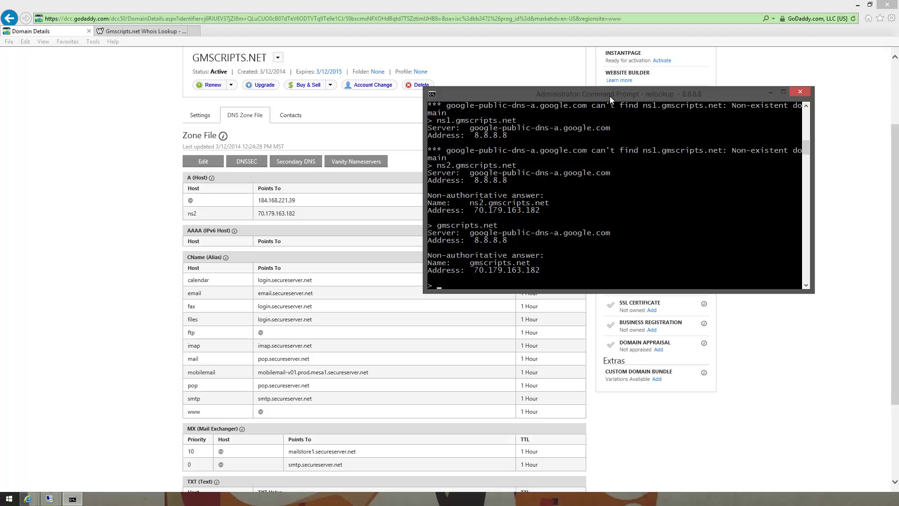
{"action": "left_click_drag", "start_coordinate": [610, 97], "coordinate": [572, 82]}
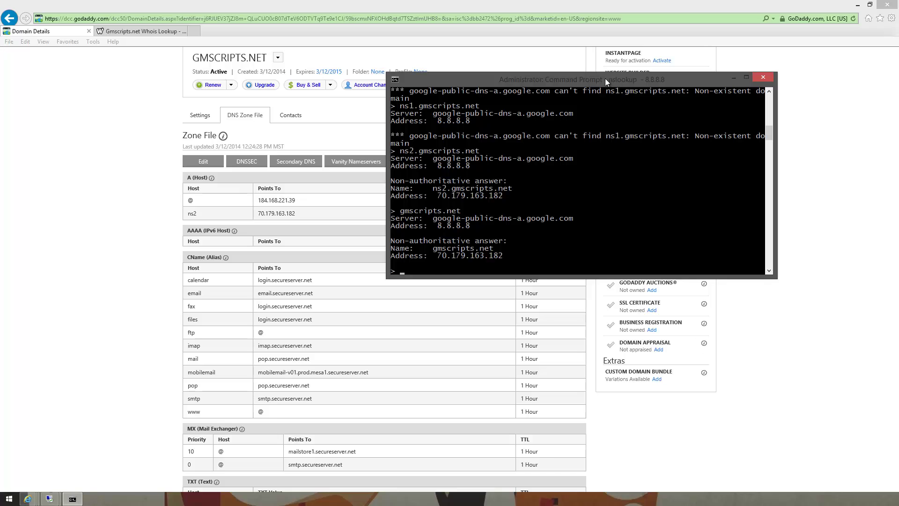
Step: Restart nslookup against local server 192.168.0.4 and resolve gmscripts.net there
{"action": "key", "text": "ctrl+c"}
{"action": "left_click_drag", "start_coordinate": [592, 79], "coordinate": [301, 97]}
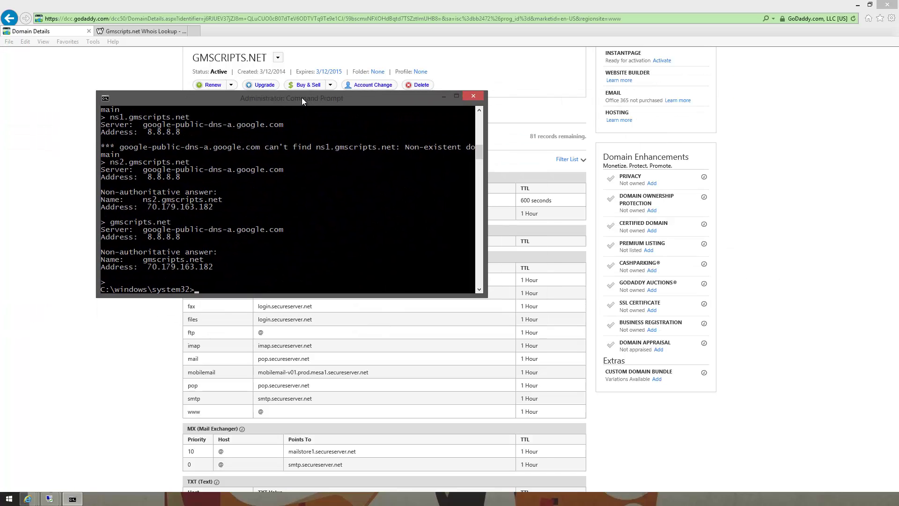
{"action": "type", "text": "nslookup - 192.168.0.4"}
{"action": "key", "text": "Return"}
{"action": "type", "text": "gmscripts.net"}
{"action": "key", "text": "Return"}
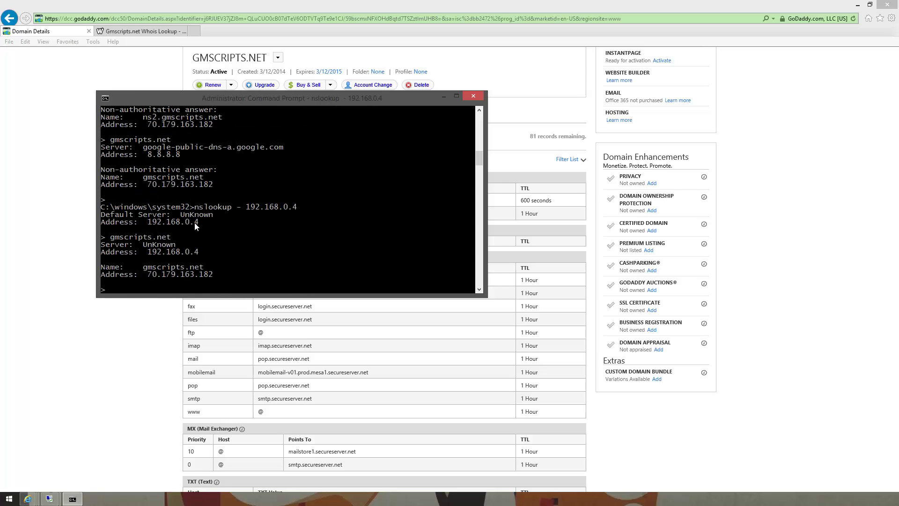
{"action": "left_click_drag", "start_coordinate": [317, 98], "coordinate": [341, 124]}
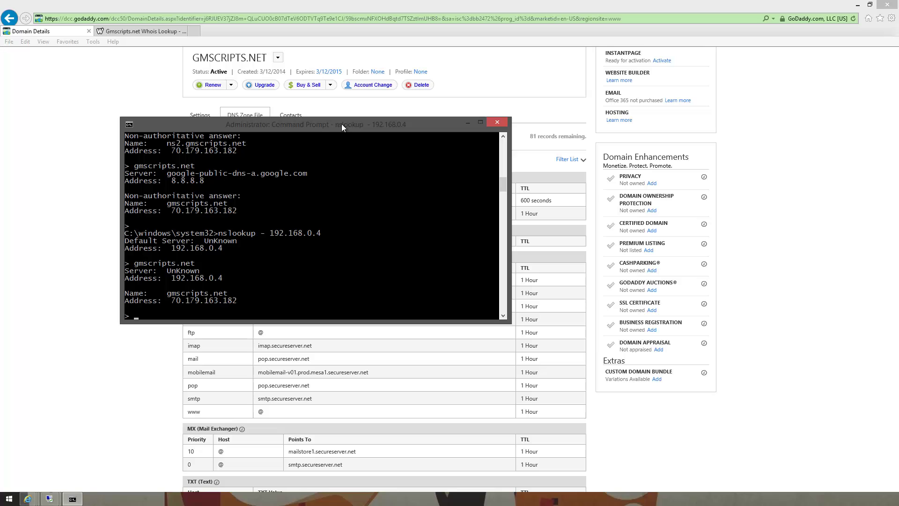
{"action": "left_click_drag", "start_coordinate": [308, 123], "coordinate": [0, 140]}
Step: Open a new browser tab and enter gmscripts in the address bar
{"action": "left_click", "coordinate": [195, 32]}
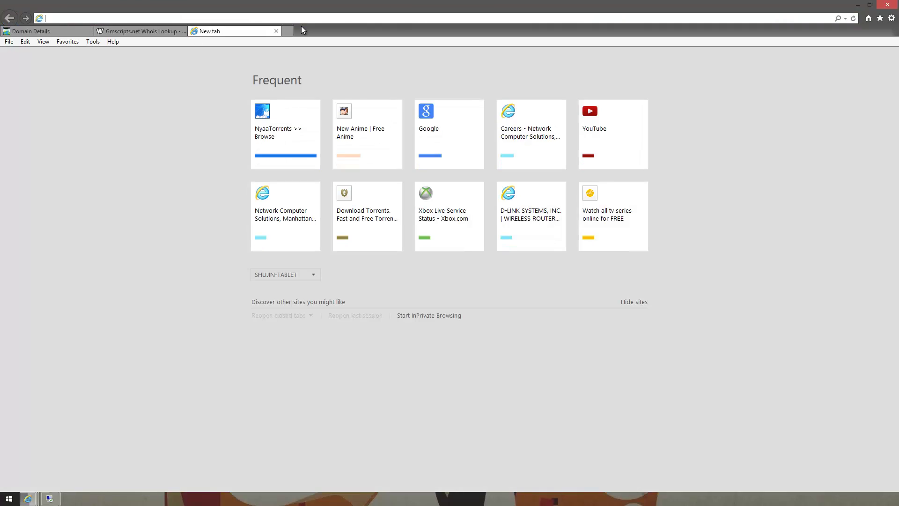
{"action": "type", "text": "gmscripts.net/"}
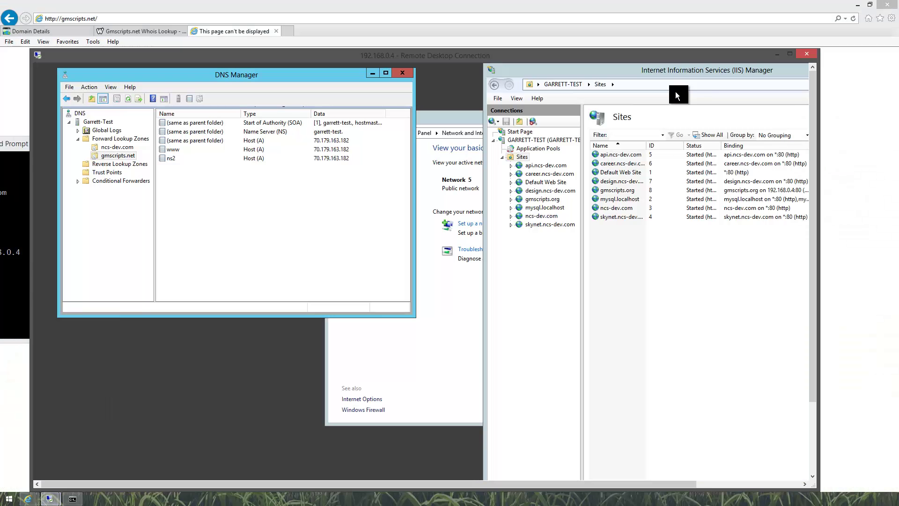
Step: Maximize the Remote Desktop session and open the gmscripts.net Name Server record
{"action": "left_click", "coordinate": [790, 54]}
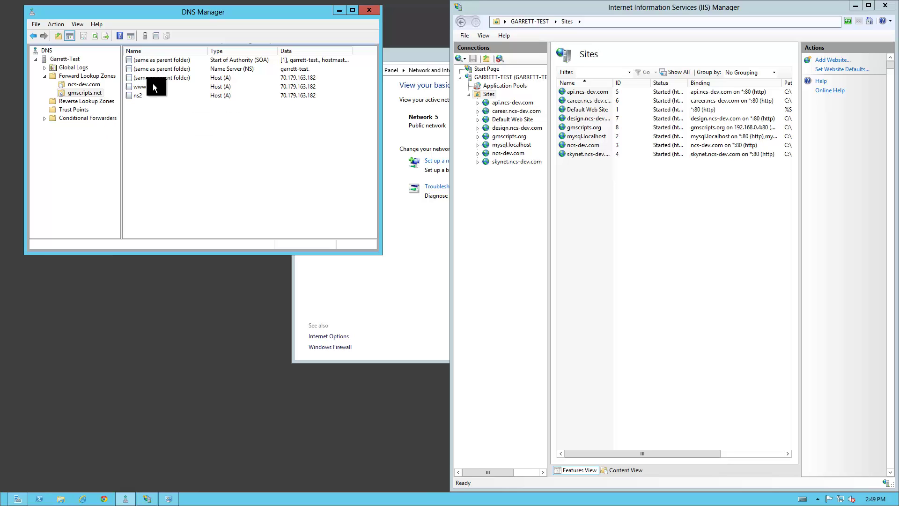
{"action": "left_click", "coordinate": [206, 78]}
{"action": "left_click", "coordinate": [280, 69]}
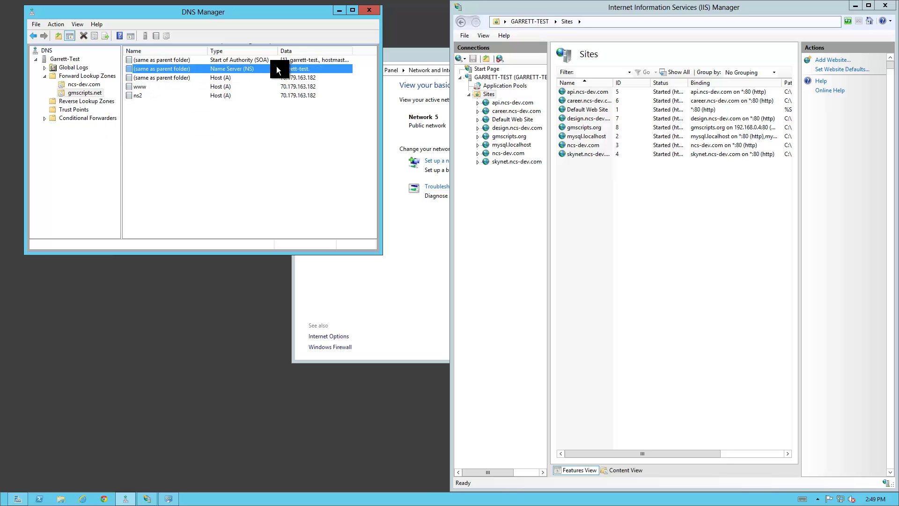
{"action": "double_click", "coordinate": [300, 67]}
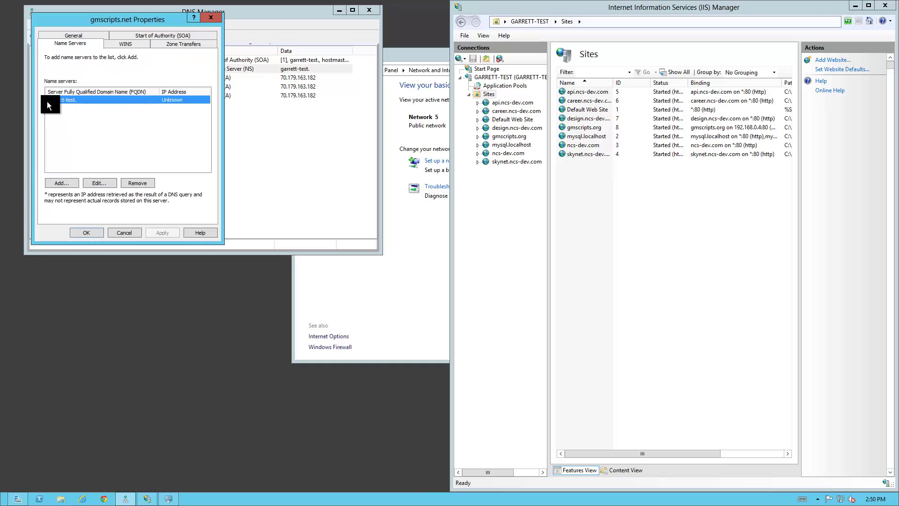
Step: Change the name server entry to ns2.gmscripts.net, resolve its IP, and apply
{"action": "left_click", "coordinate": [108, 183]}
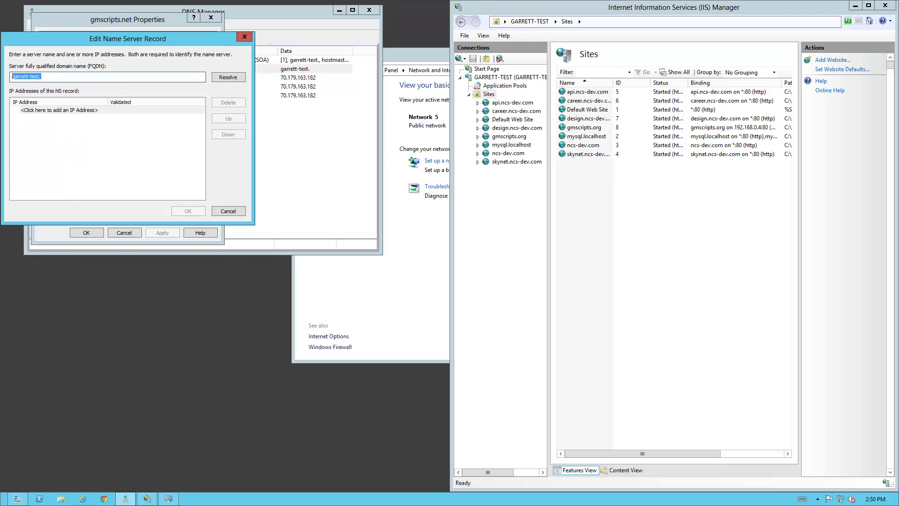
{"action": "type", "text": "ns2.gms"}
{"action": "type", "text": "cripts.org"}
{"action": "key", "text": "BackSpace"}
{"action": "key", "text": "BackSpace"}
{"action": "key", "text": "BackSpace"}
{"action": "type", "text": "net"}
{"action": "left_click", "coordinate": [237, 79]}
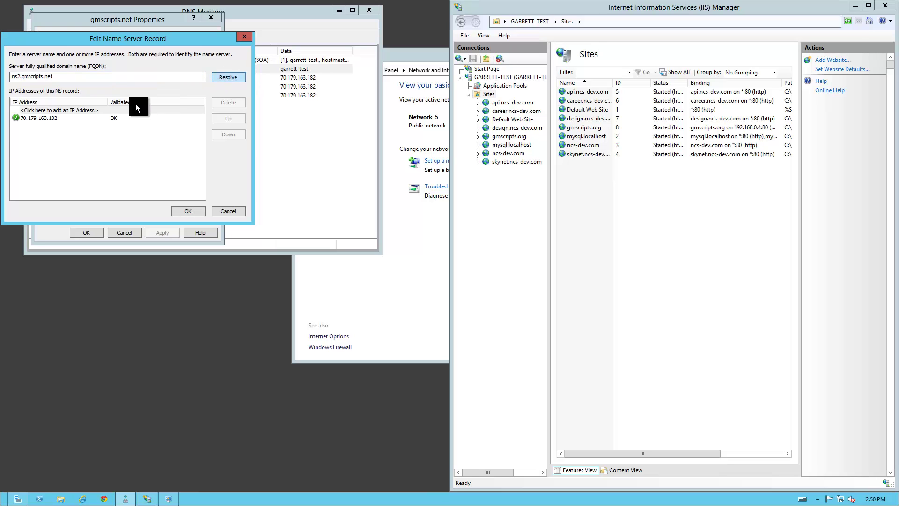
{"action": "left_click", "coordinate": [188, 209]}
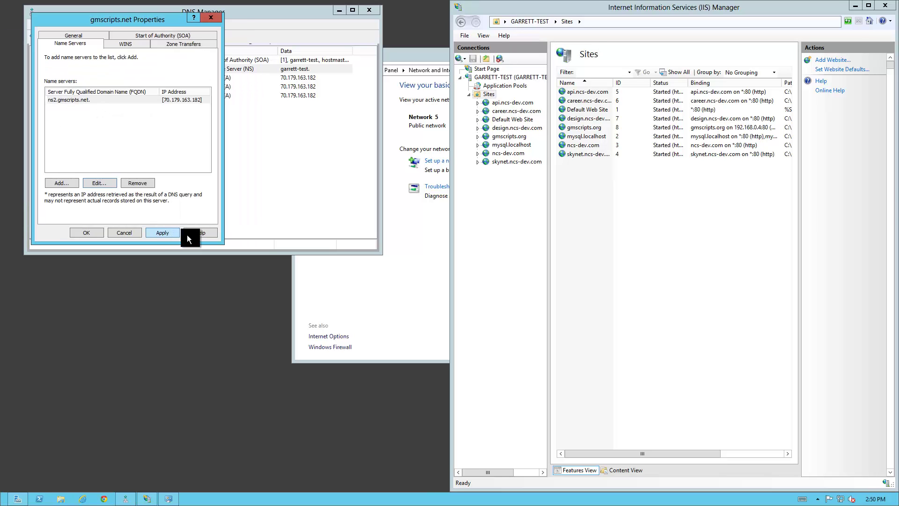
{"action": "left_click", "coordinate": [170, 236]}
{"action": "left_click", "coordinate": [86, 231]}
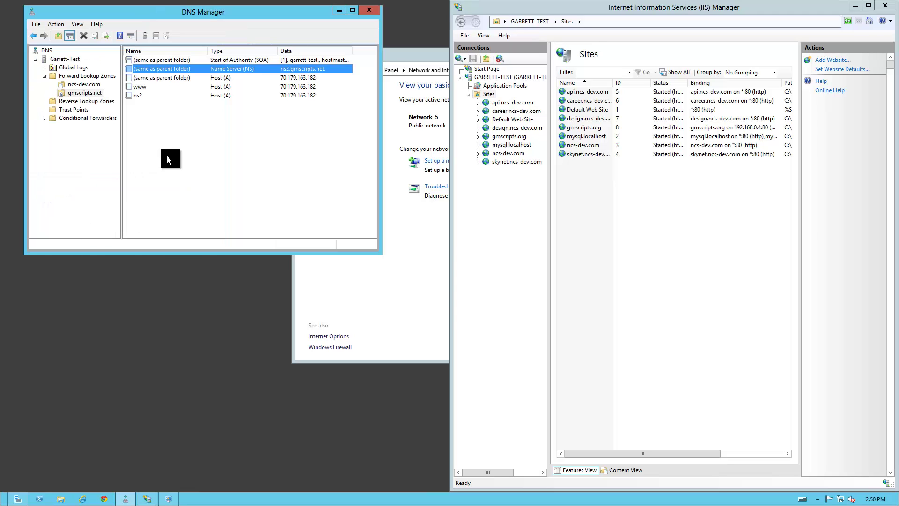
Step: In the zone's Start of Authority settings, pick ns2.gmscripts.net as primary server
{"action": "left_click", "coordinate": [94, 76]}
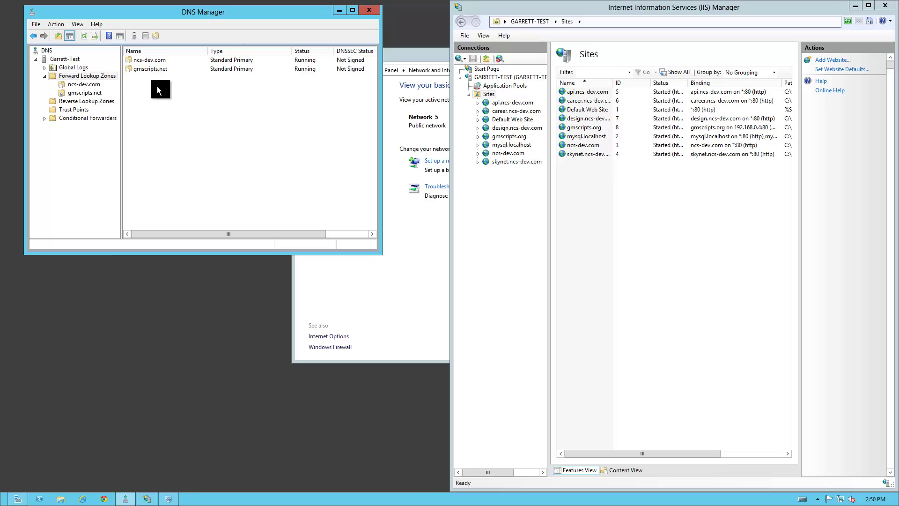
{"action": "right_click", "coordinate": [164, 88]}
{"action": "left_click", "coordinate": [87, 93]}
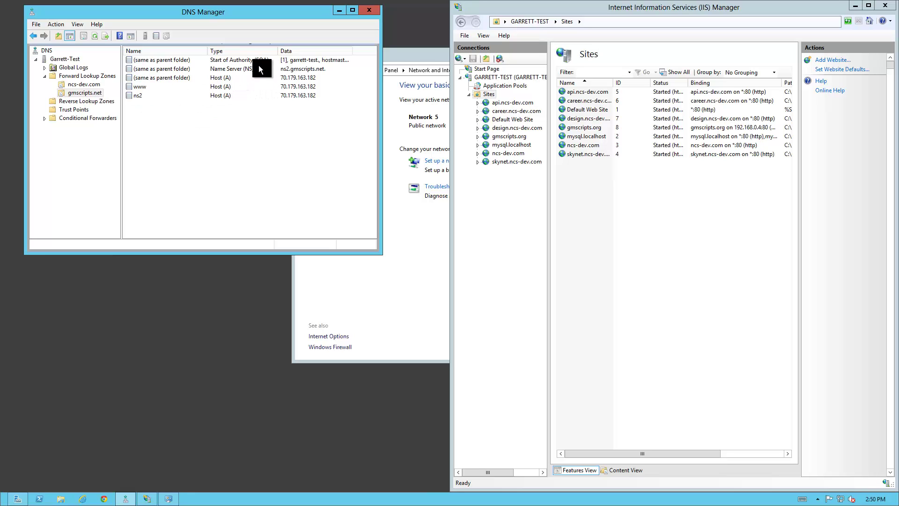
{"action": "double_click", "coordinate": [243, 60]}
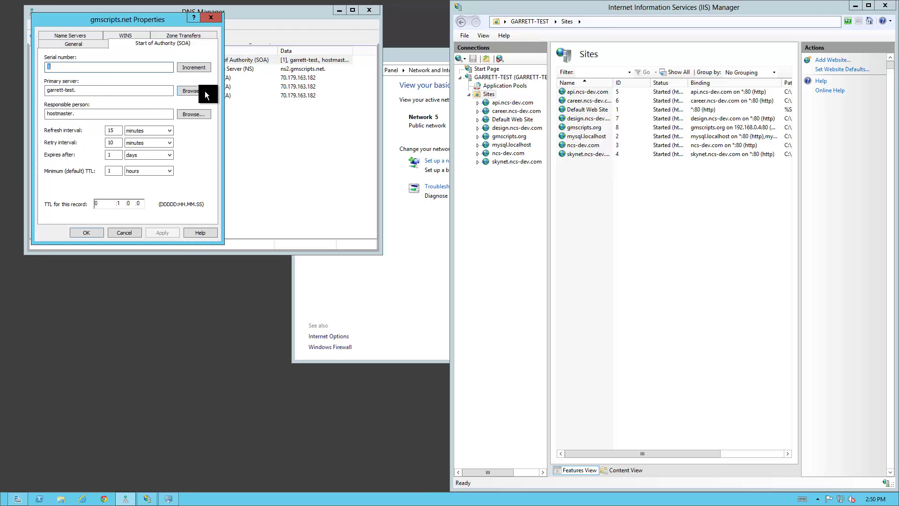
{"action": "left_click", "coordinate": [205, 90]}
{"action": "left_click", "coordinate": [68, 100]}
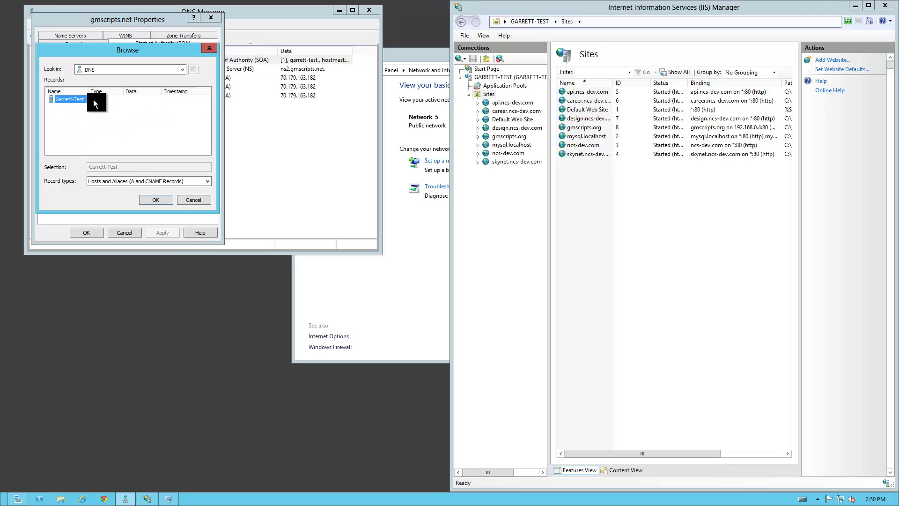
{"action": "double_click", "coordinate": [68, 100]}
{"action": "double_click", "coordinate": [72, 101]}
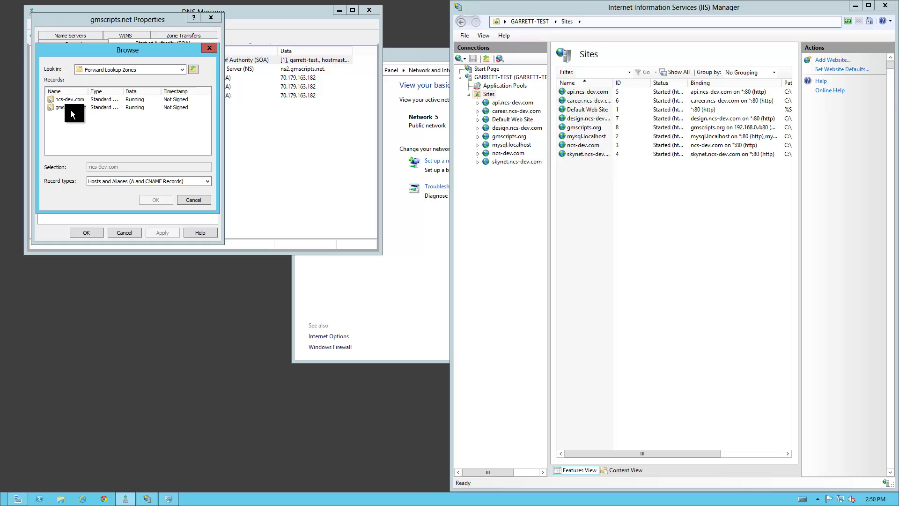
{"action": "double_click", "coordinate": [71, 108]}
{"action": "left_click", "coordinate": [63, 114]}
{"action": "double_click", "coordinate": [63, 115]}
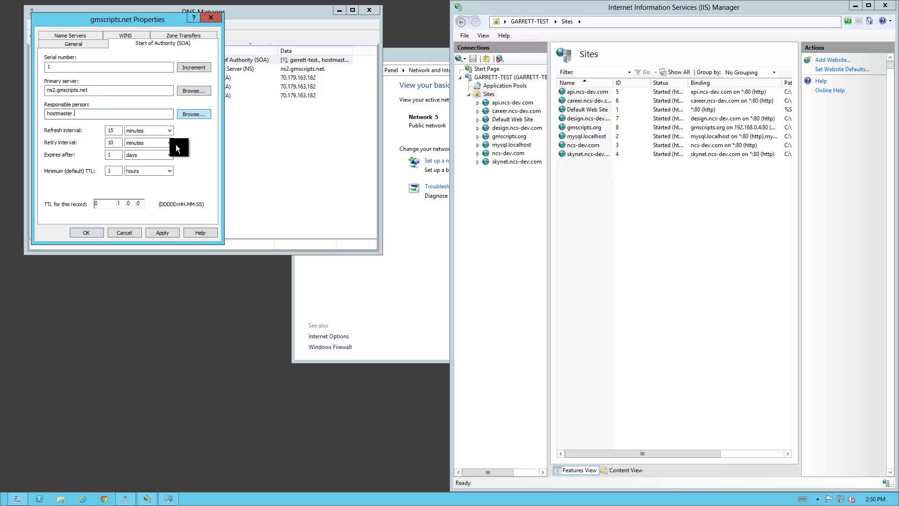
Step: Apply the SOA change and review the root, ns2 and www host records
{"action": "left_click", "coordinate": [162, 234]}
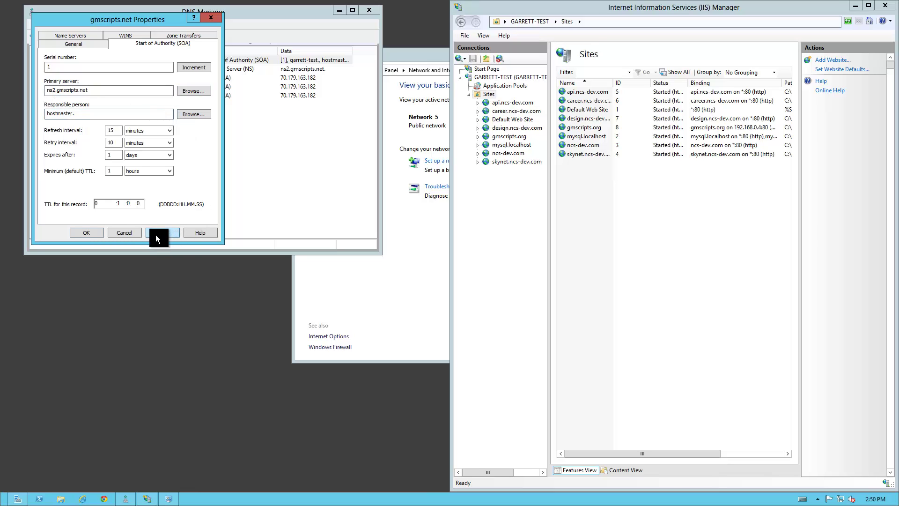
{"action": "left_click", "coordinate": [82, 231]}
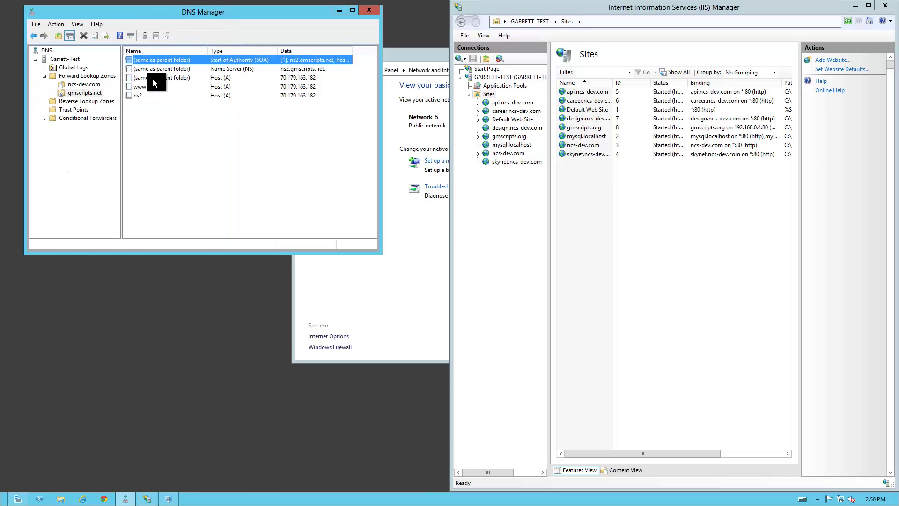
{"action": "left_click", "coordinate": [204, 78]}
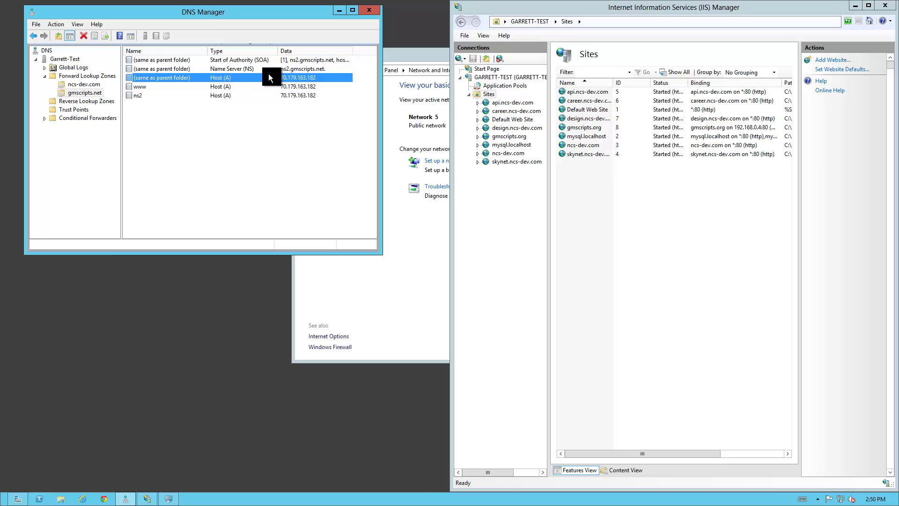
{"action": "left_click", "coordinate": [147, 92]}
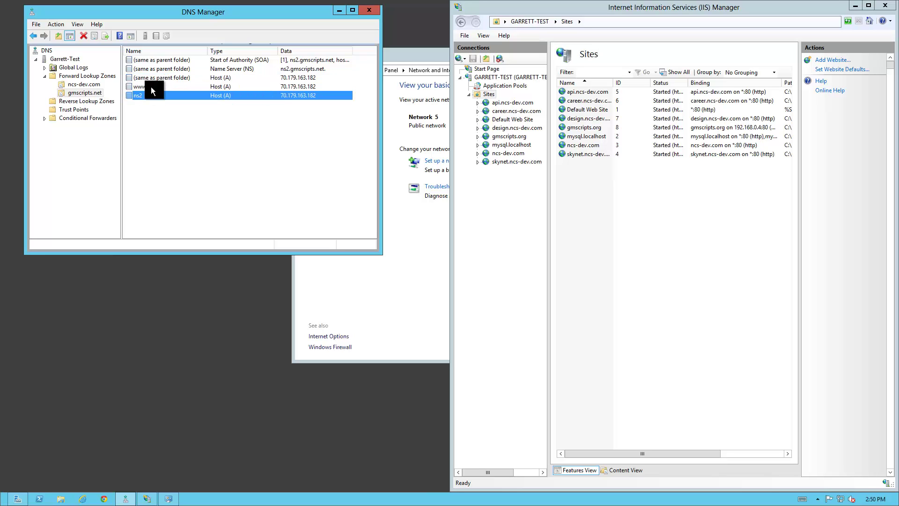
{"action": "left_click", "coordinate": [151, 87]}
Step: Bring IIS Manager forward and open the gmscripts.org site's bindings
{"action": "left_click_drag", "start_coordinate": [265, 18], "coordinate": [284, 78]}
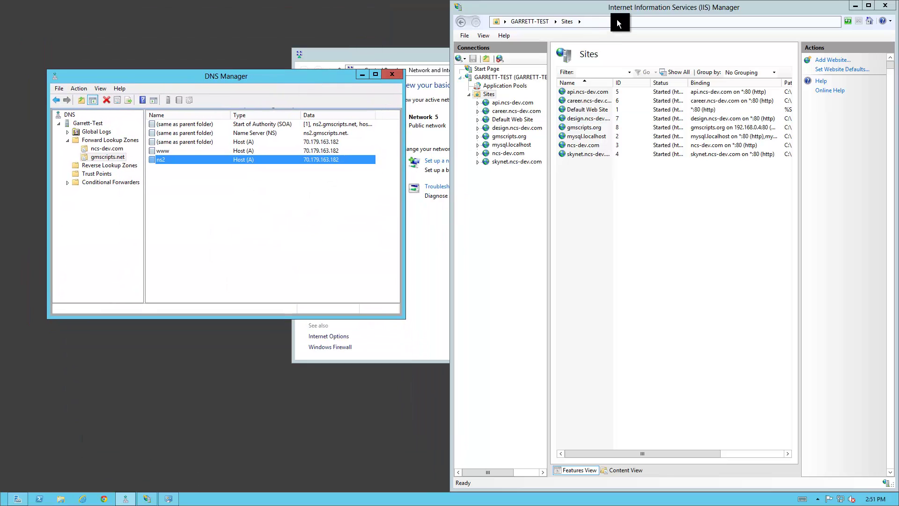
{"action": "left_click", "coordinate": [629, 13]}
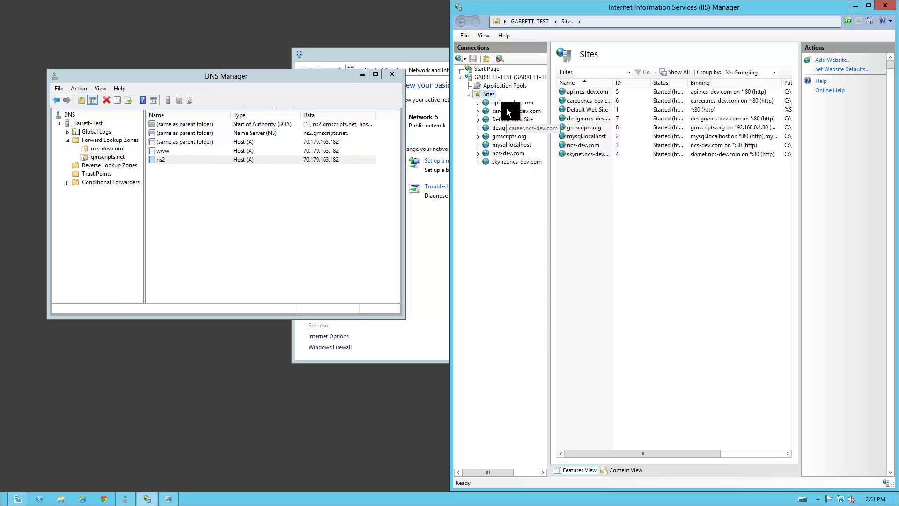
{"action": "left_click", "coordinate": [500, 137]}
{"action": "right_click", "coordinate": [501, 134]}
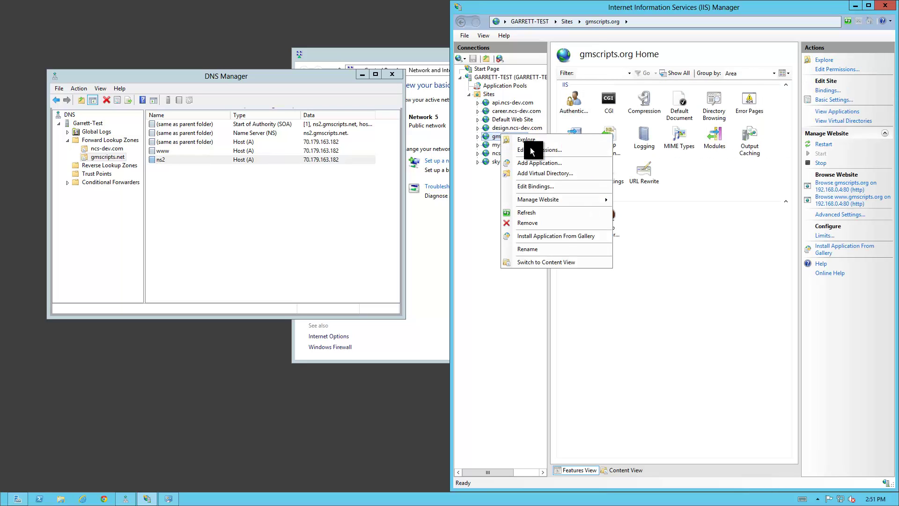
{"action": "left_click", "coordinate": [539, 186]}
Step: Change the first binding's host name to gmscripts.net on 192.168.0.4 port 80
{"action": "double_click", "coordinate": [586, 193]}
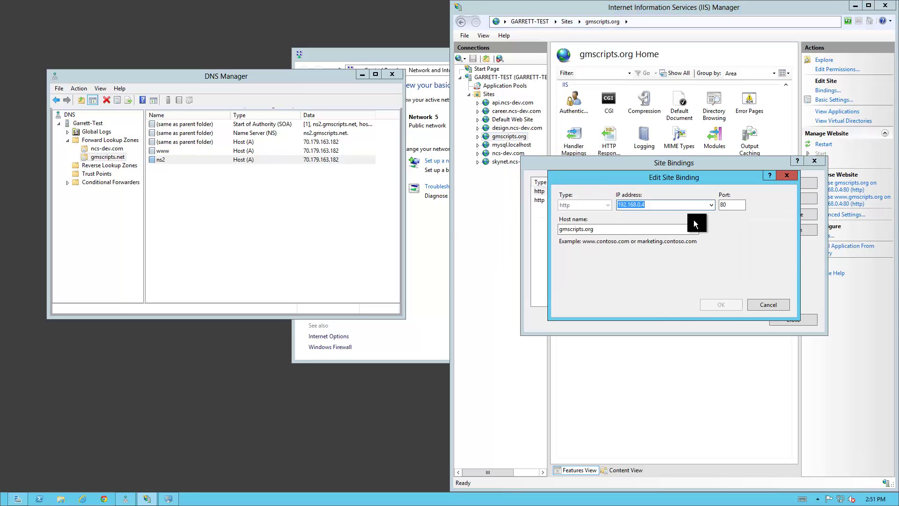
{"action": "left_click", "coordinate": [608, 230]}
{"action": "key", "text": "BackSpace"}
{"action": "key", "text": "BackSpace"}
{"action": "key", "text": "BackSpace"}
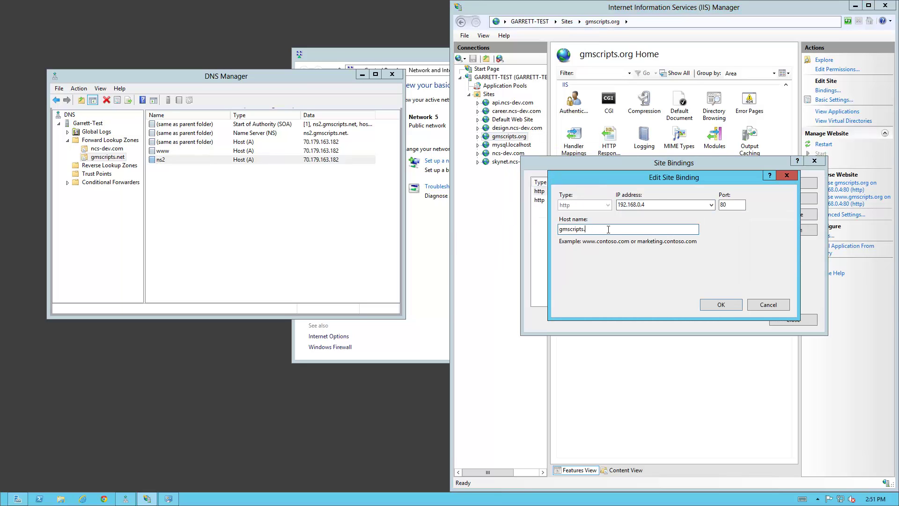
{"action": "left_click", "coordinate": [715, 205]}
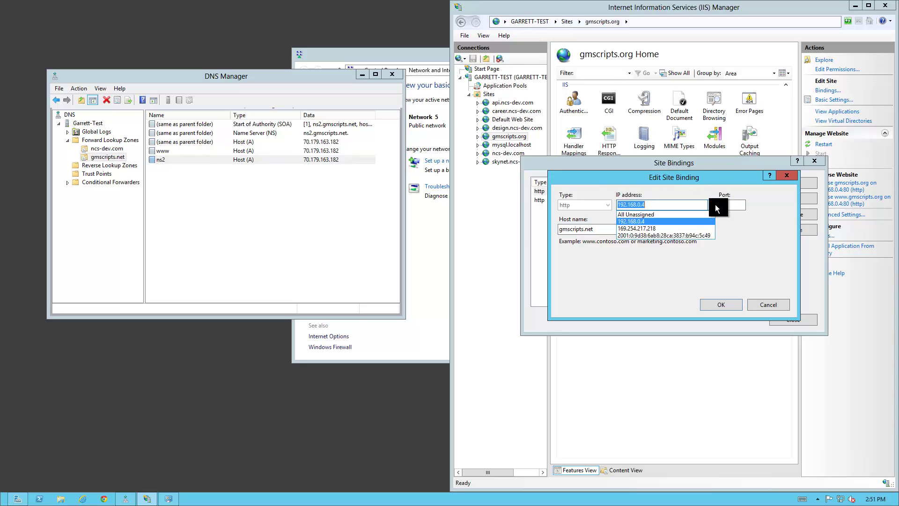
{"action": "left_click", "coordinate": [662, 221]}
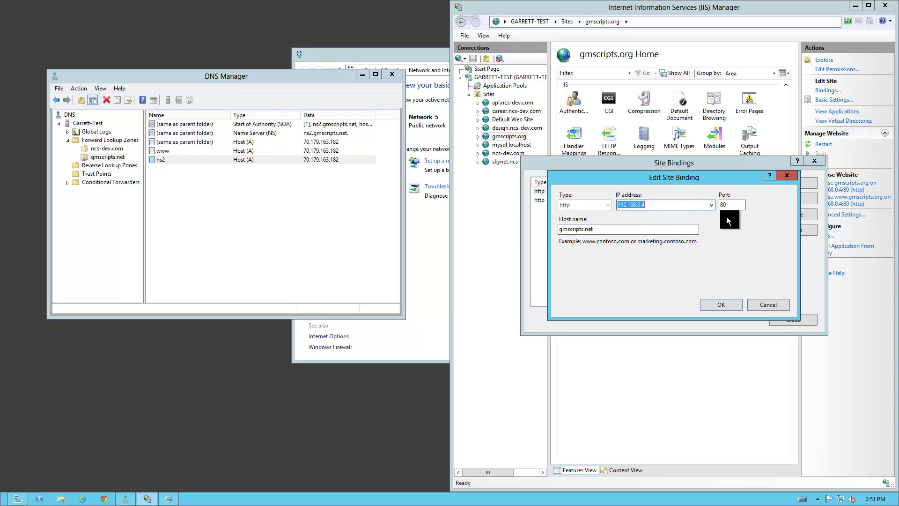
{"action": "left_click", "coordinate": [711, 205]}
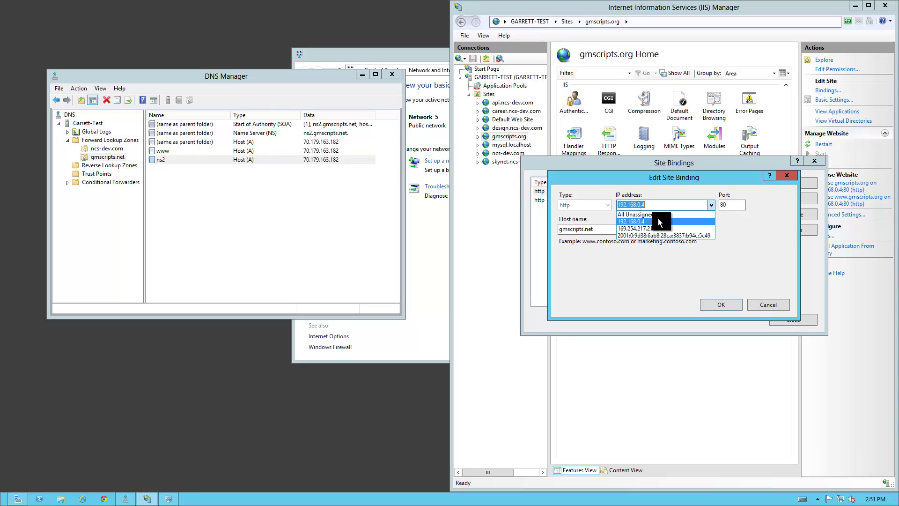
{"action": "left_click", "coordinate": [758, 223]}
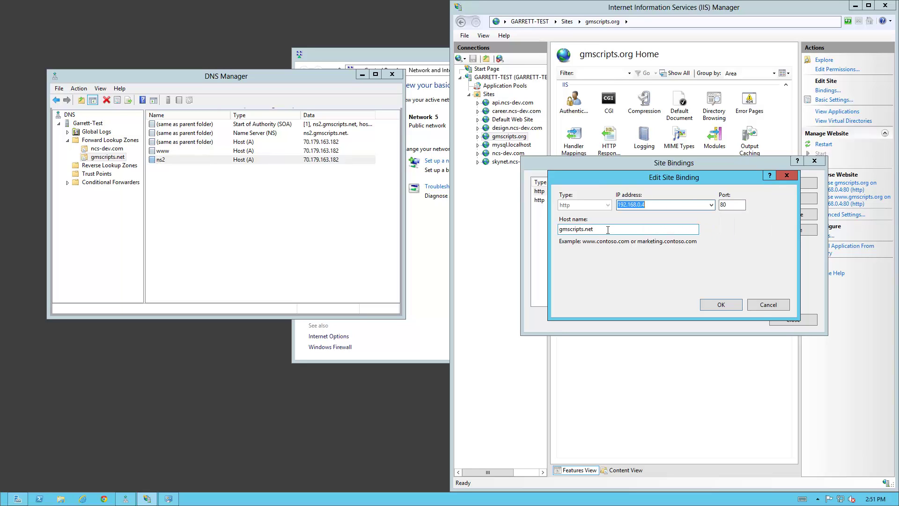
{"action": "left_click", "coordinate": [711, 303]}
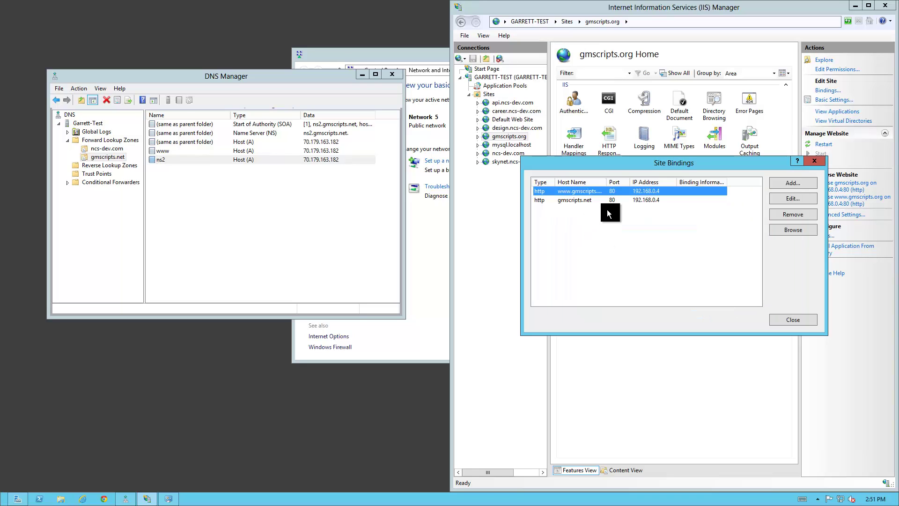
{"action": "double_click", "coordinate": [585, 192]}
{"action": "left_click", "coordinate": [622, 228]}
{"action": "key", "text": "BackSpace"}
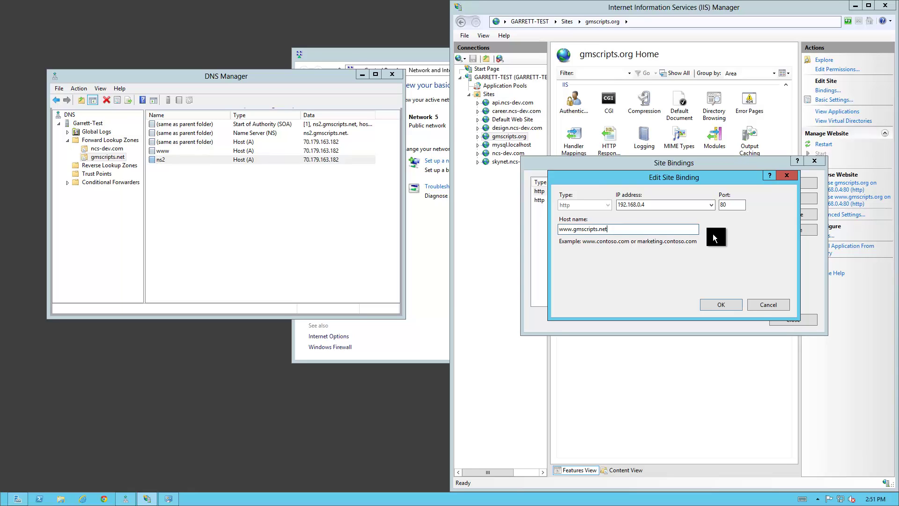
{"action": "left_click", "coordinate": [715, 204]}
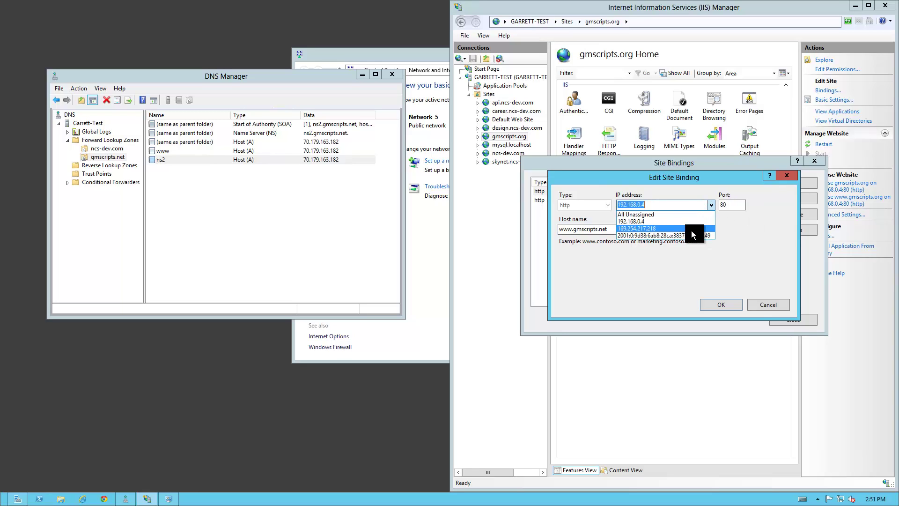
{"action": "left_click", "coordinate": [579, 225]}
{"action": "left_click", "coordinate": [580, 229]}
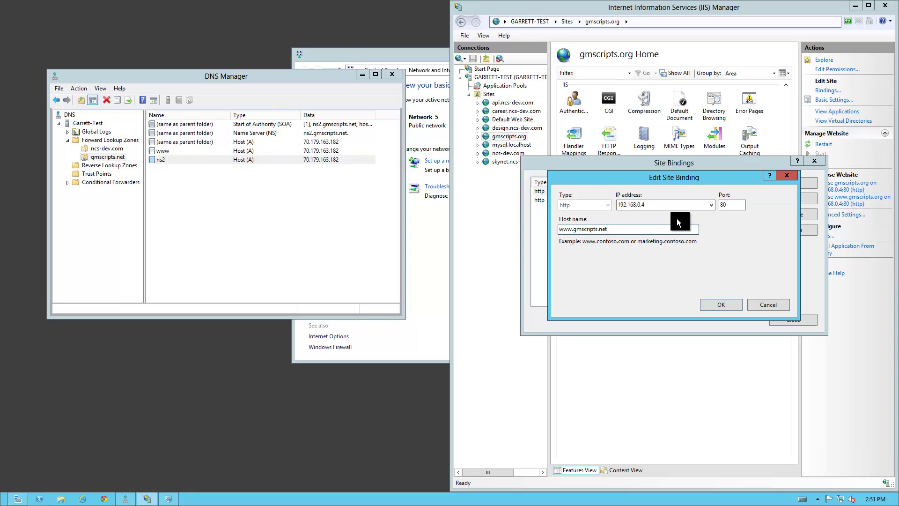
{"action": "left_click", "coordinate": [711, 205]}
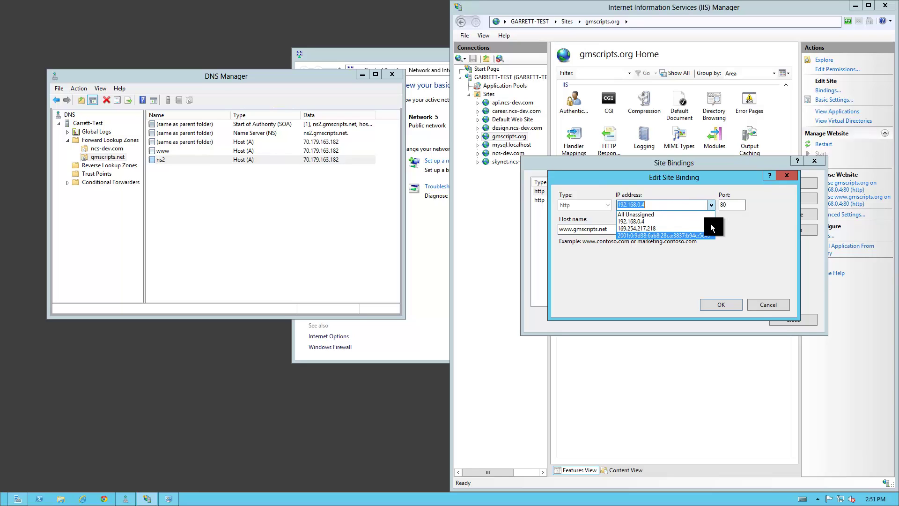
{"action": "left_click", "coordinate": [731, 226]}
{"action": "left_click", "coordinate": [297, 183]}
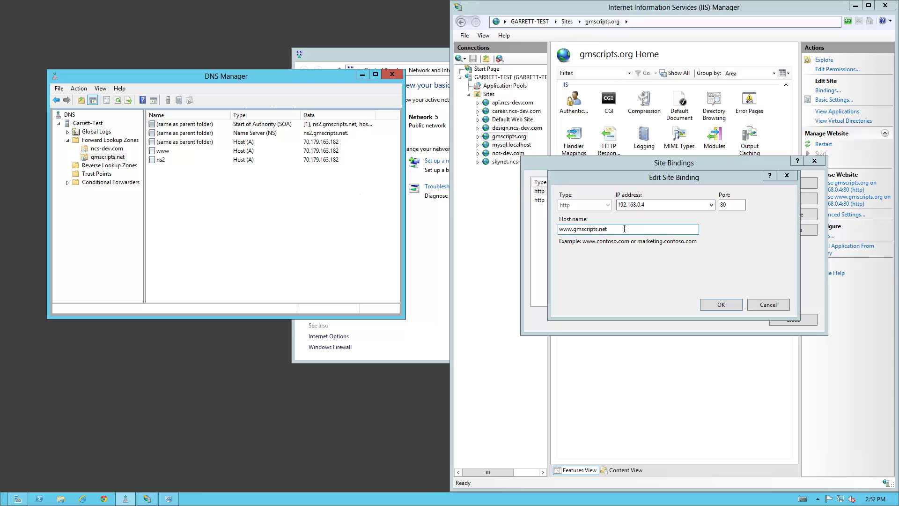
{"action": "left_click", "coordinate": [720, 303]}
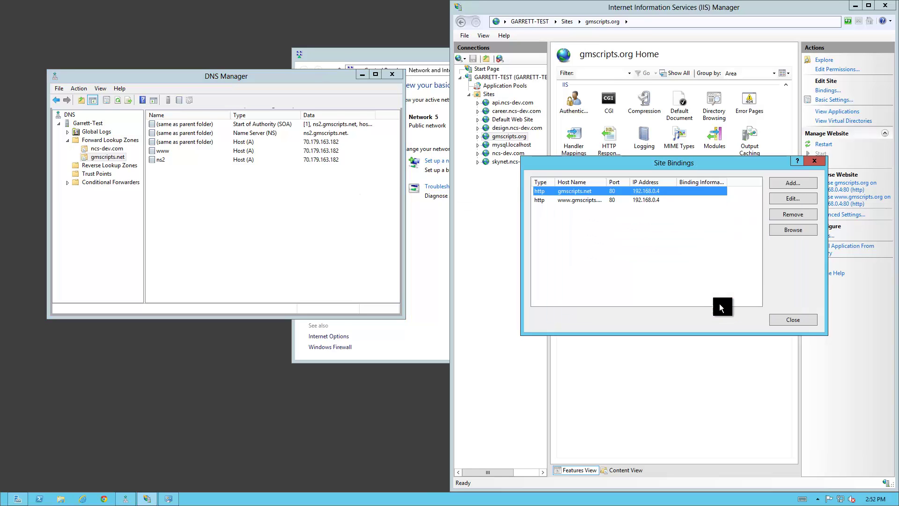
{"action": "left_click", "coordinate": [794, 323]}
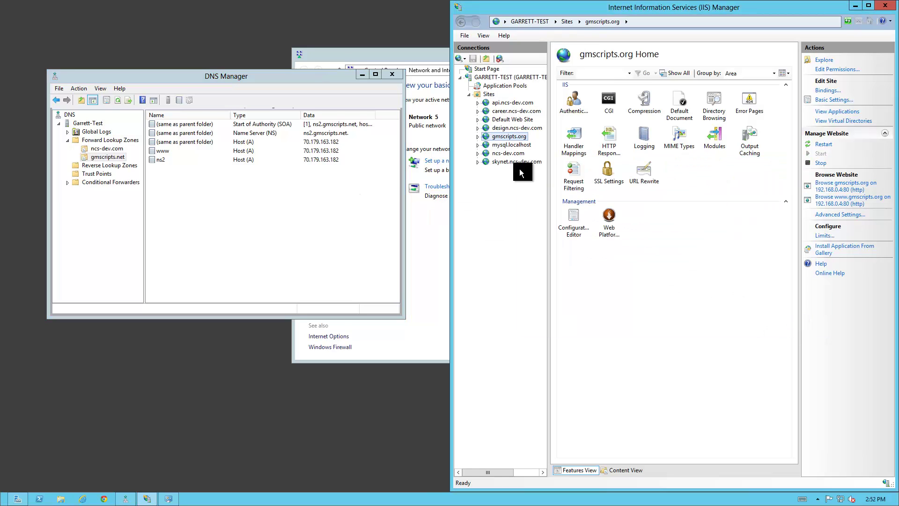
Step: Browse to gmscripts.net in Internet Explorer
{"action": "mouse_move", "coordinate": [147, 504]}
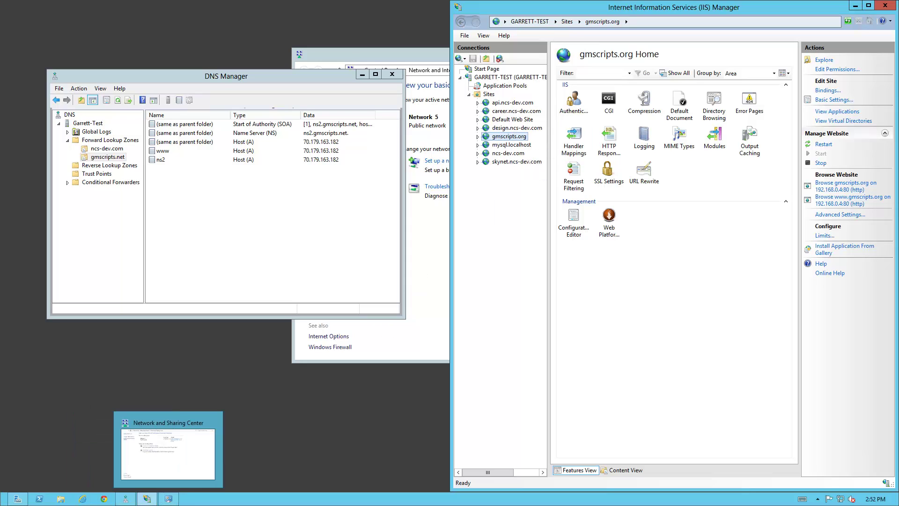
{"action": "left_click", "coordinate": [80, 499]}
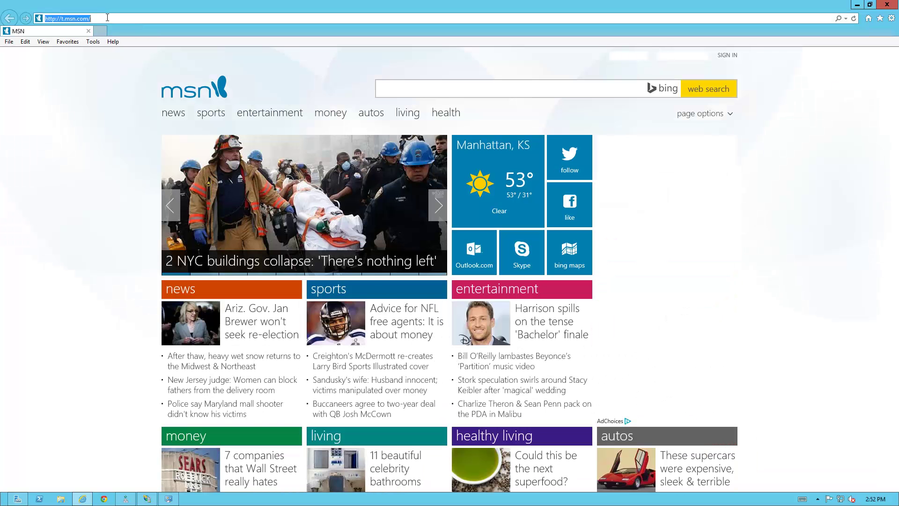
{"action": "type", "text": "gmscripts."}
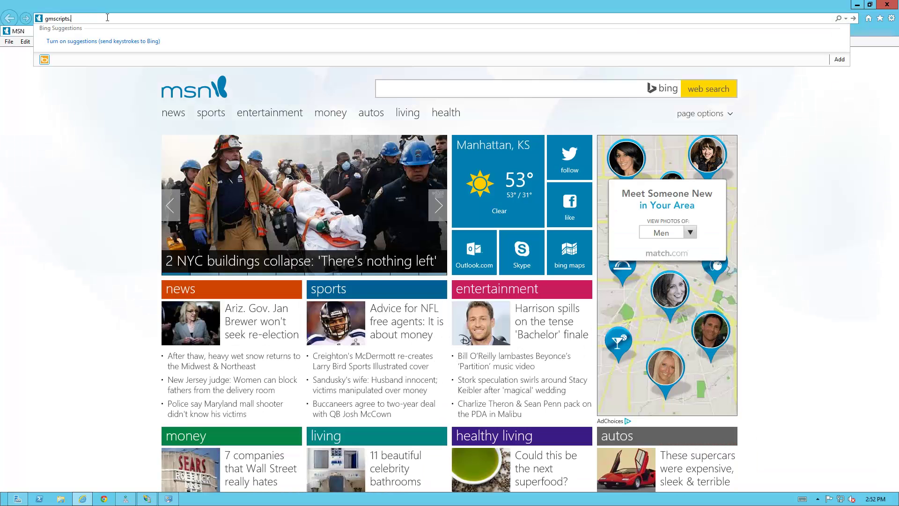
{"action": "type", "text": "net"}
{"action": "key", "text": "Return"}
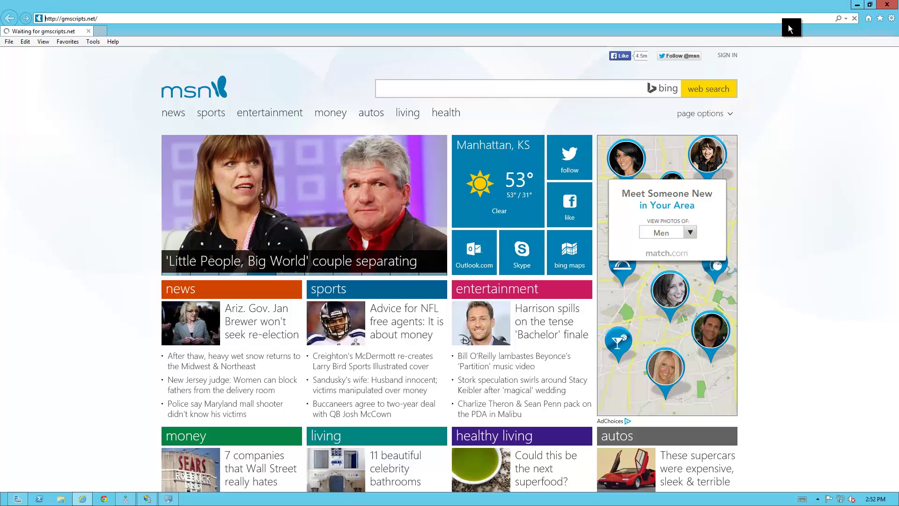
Step: Minimize the browser, return to the local desktop, and close the local Command Prompt
{"action": "left_click", "coordinate": [853, 9]}
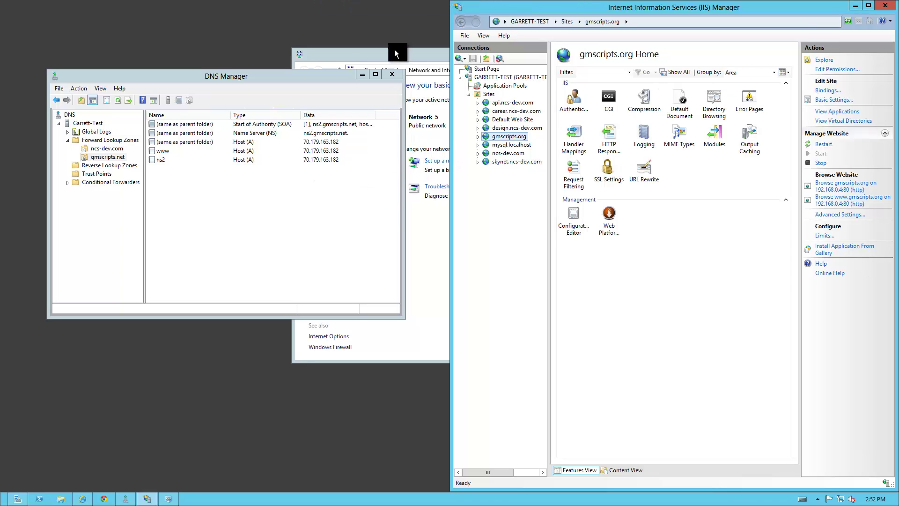
{"action": "left_click", "coordinate": [497, 136]}
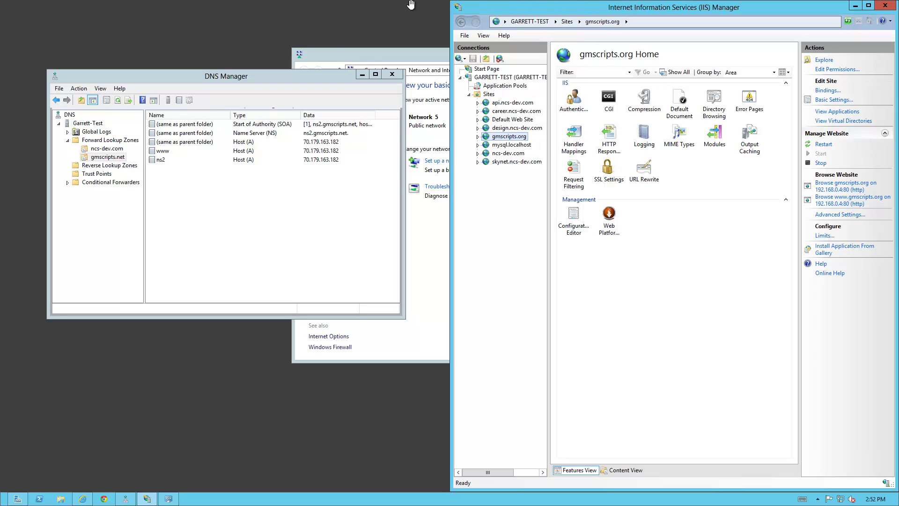
{"action": "mouse_move", "coordinate": [413, 2]}
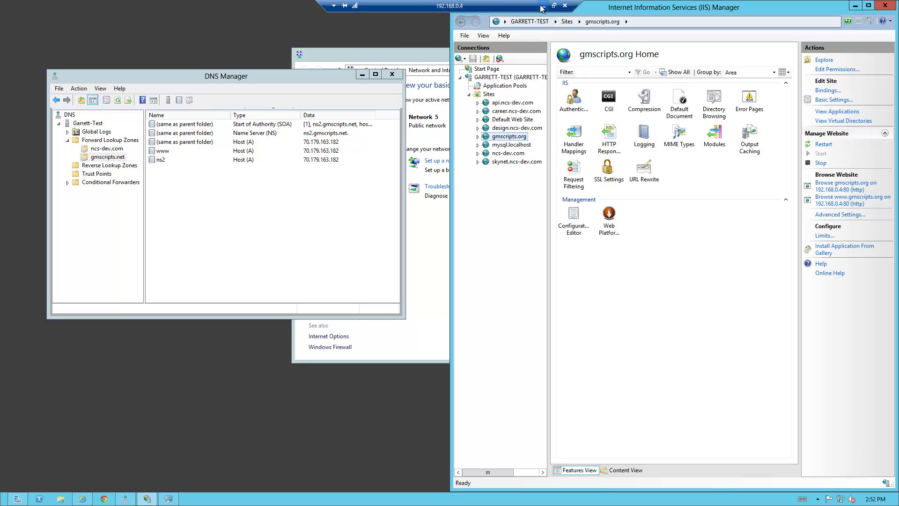
{"action": "left_click", "coordinate": [542, 6]}
{"action": "left_click_drag", "start_coordinate": [91, 147], "coordinate": [340, 128]}
{"action": "key", "text": "alt+F4"}
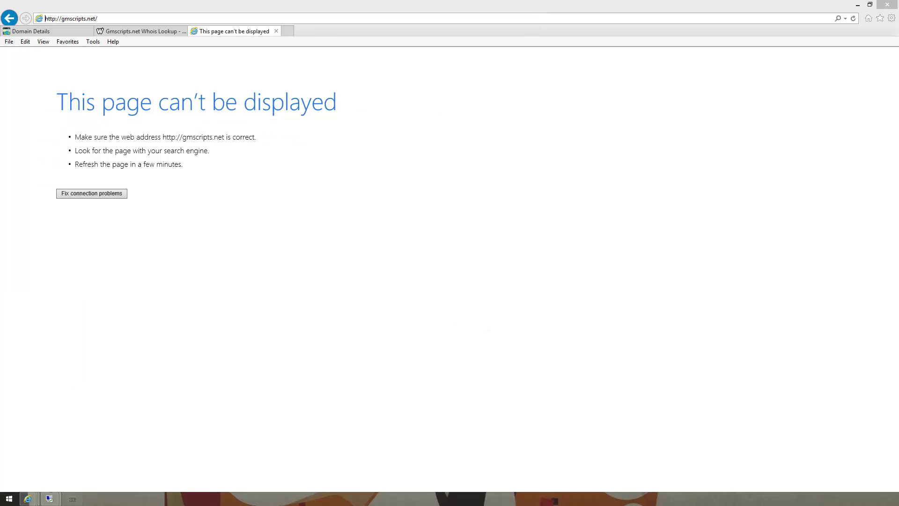
Step: In the smaug.ncs-online.com session, restart nslookup against 70.179.163.182
{"action": "left_click", "coordinate": [49, 498]}
{"action": "left_click", "coordinate": [68, 444]}
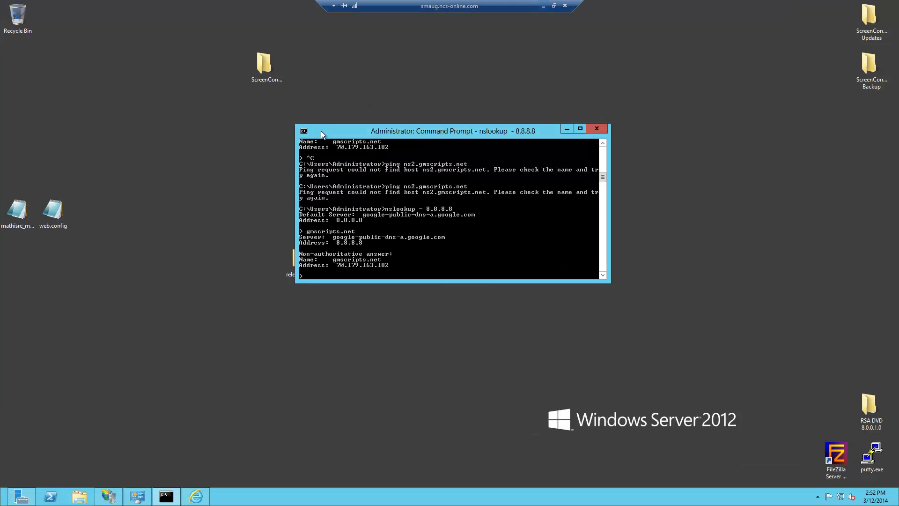
{"action": "left_click_drag", "start_coordinate": [440, 130], "coordinate": [407, 112]}
{"action": "type", "text": "exit"}
{"action": "key", "text": "Return"}
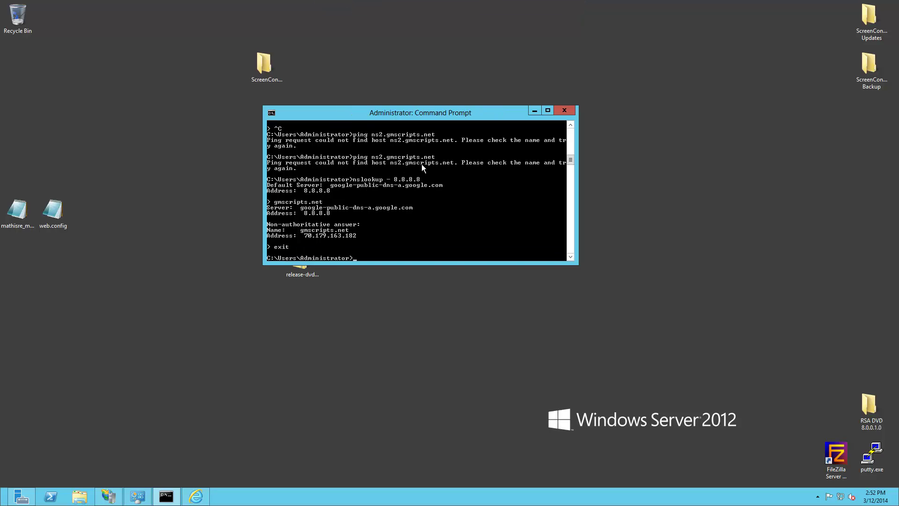
{"action": "type", "text": "nslookup - 70.179.163.182"}
{"action": "key", "text": "Return"}
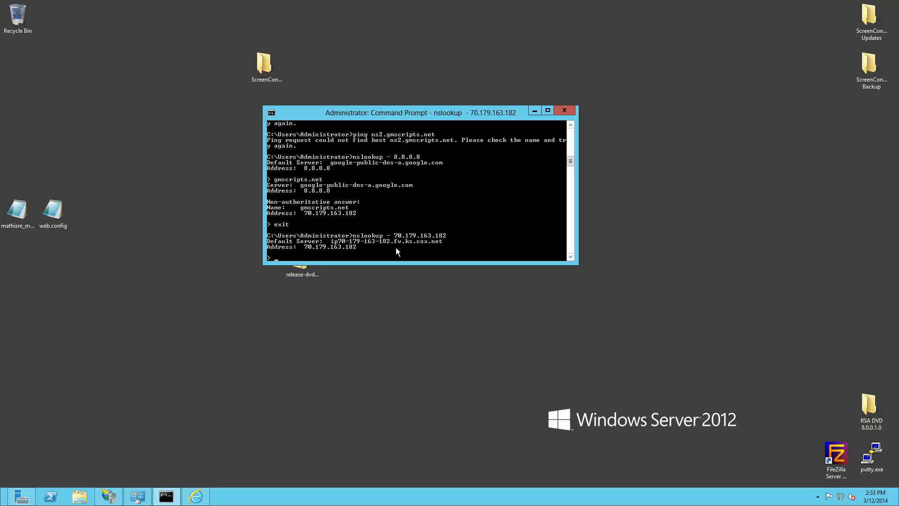
{"action": "type", "text": "gmscripts.net"}
{"action": "key", "text": "Return"}
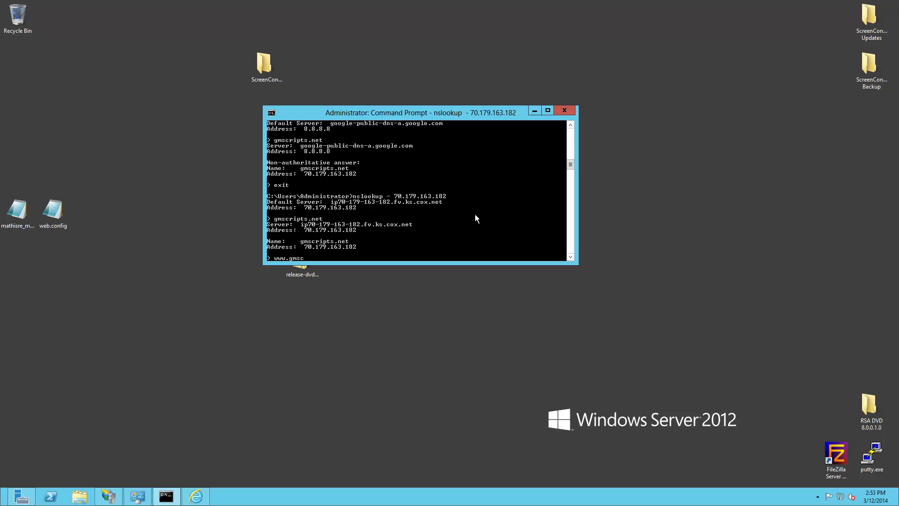
{"action": "type", "text": "www.gmscripts.org"}
{"action": "key", "text": "Return"}
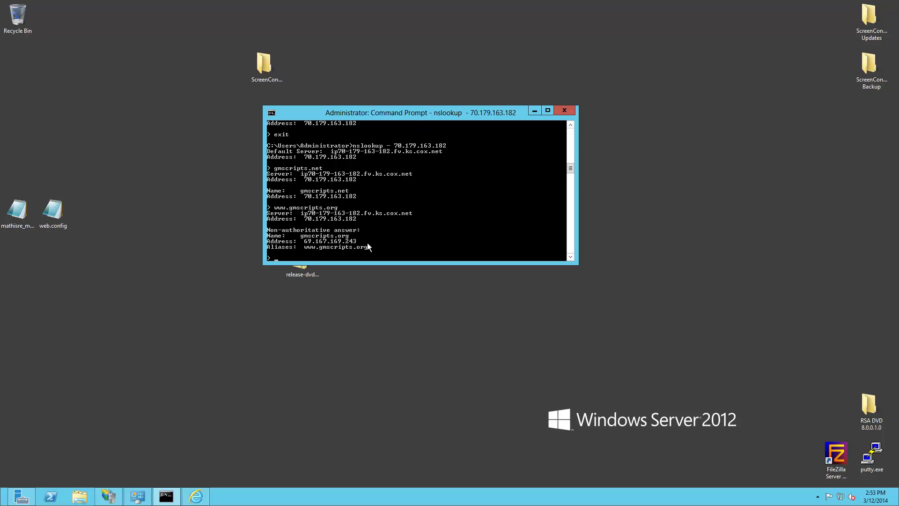
{"action": "mouse_move", "coordinate": [410, 121]}
{"action": "left_mouse_down"}
{"action": "mouse_move", "coordinate": [442, 116]}
{"action": "mouse_move", "coordinate": [403, 133]}
{"action": "left_mouse_up"}
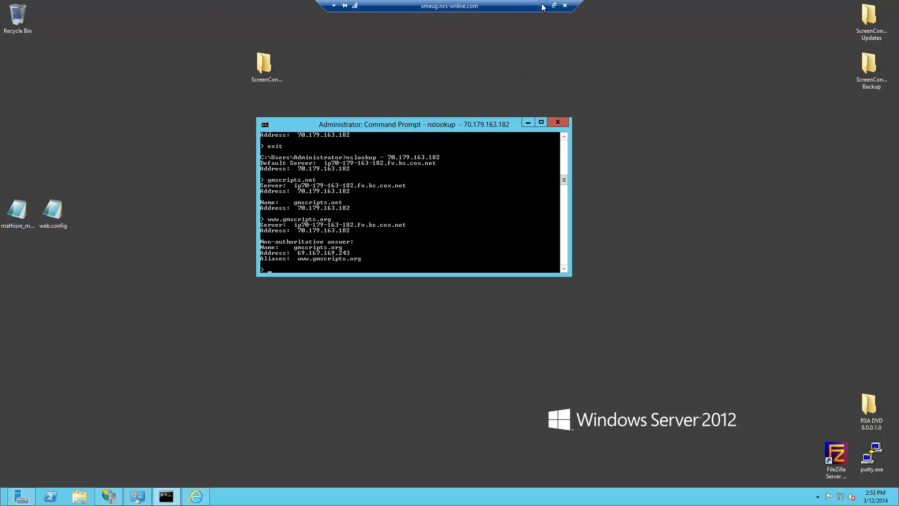
{"action": "left_click", "coordinate": [546, 6]}
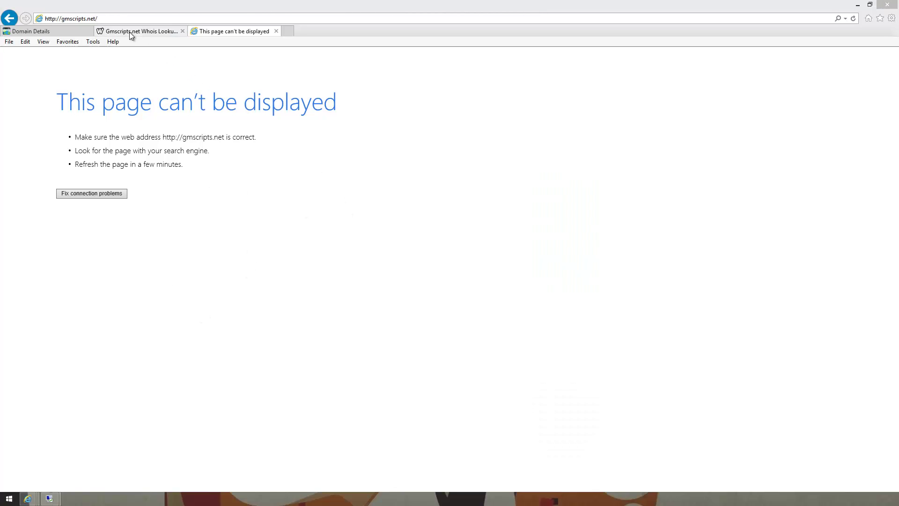
Step: Refresh the who.is record showing ns2.gmscripts.net and ns22.domaincontrol.com, then return to the error tab
{"action": "left_click", "coordinate": [36, 33]}
{"action": "left_click", "coordinate": [141, 248]}
{"action": "scroll", "coordinate": [141, 248], "scroll_direction": "up", "scroll_amount": 2}
{"action": "left_click", "coordinate": [151, 32]}
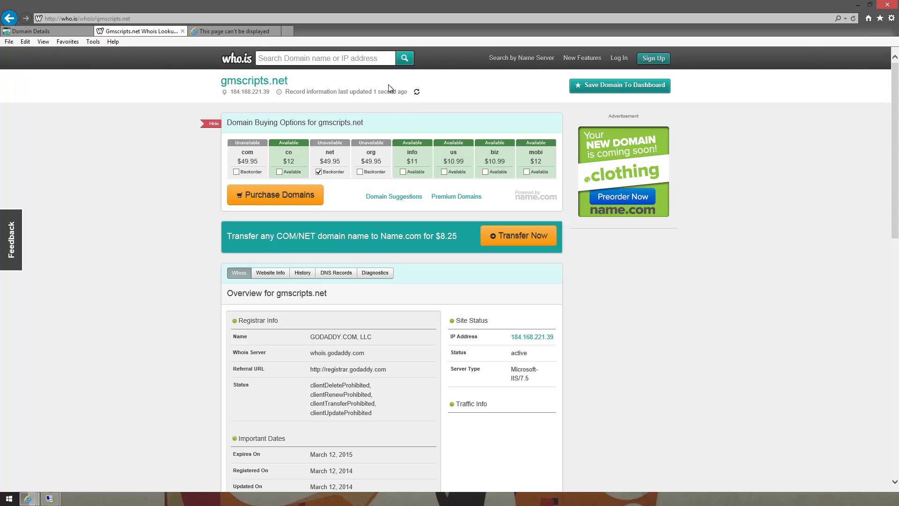
{"action": "left_click", "coordinate": [416, 92]}
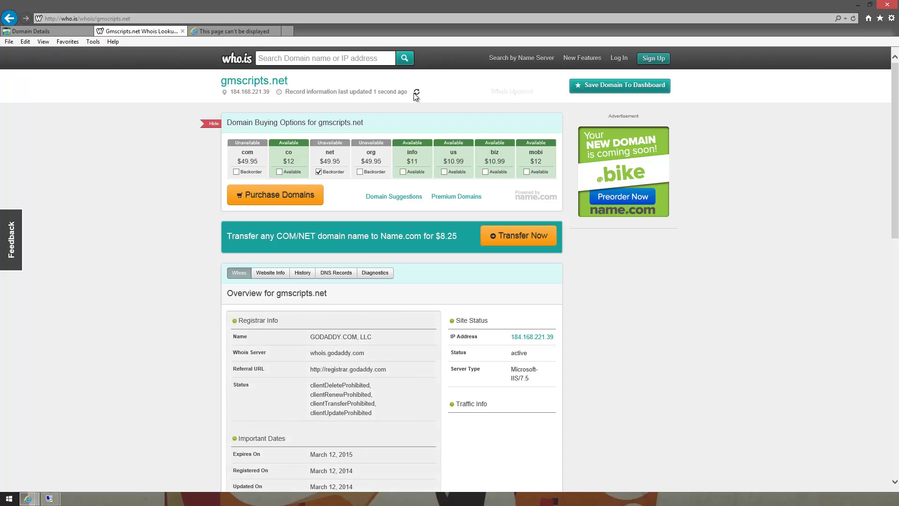
{"action": "scroll", "coordinate": [125, 146], "scroll_direction": "down", "scroll_amount": 4}
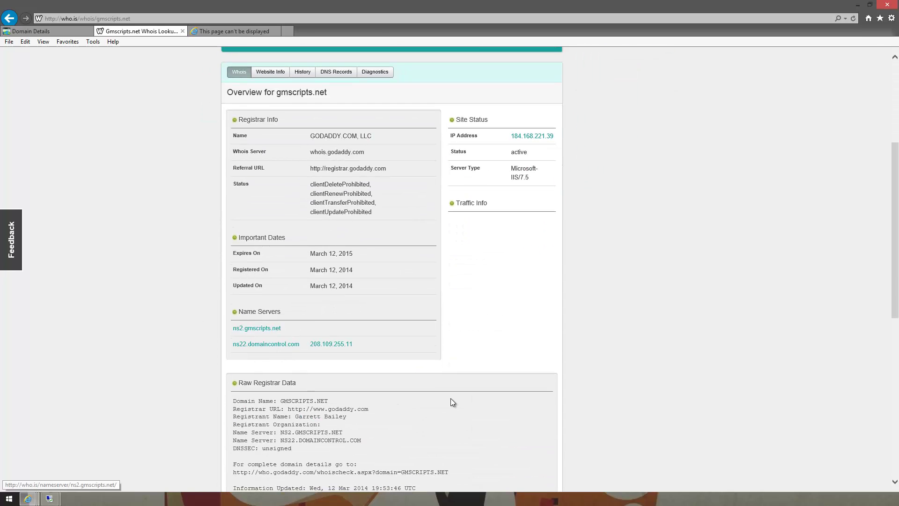
{"action": "scroll", "coordinate": [497, 402], "scroll_direction": "down", "scroll_amount": 4}
{"action": "scroll", "coordinate": [501, 370], "scroll_direction": "down", "scroll_amount": 1}
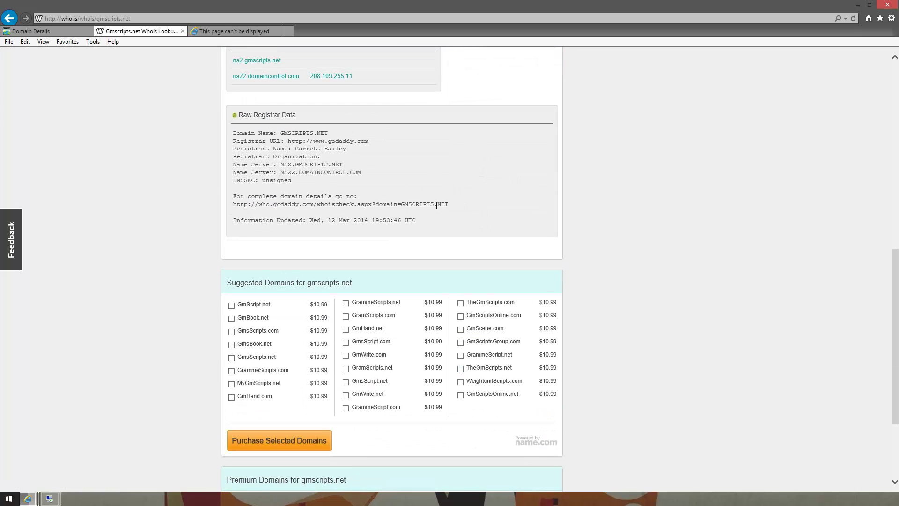
{"action": "scroll", "coordinate": [437, 205], "scroll_direction": "up", "scroll_amount": 10}
{"action": "left_click", "coordinate": [233, 30]}
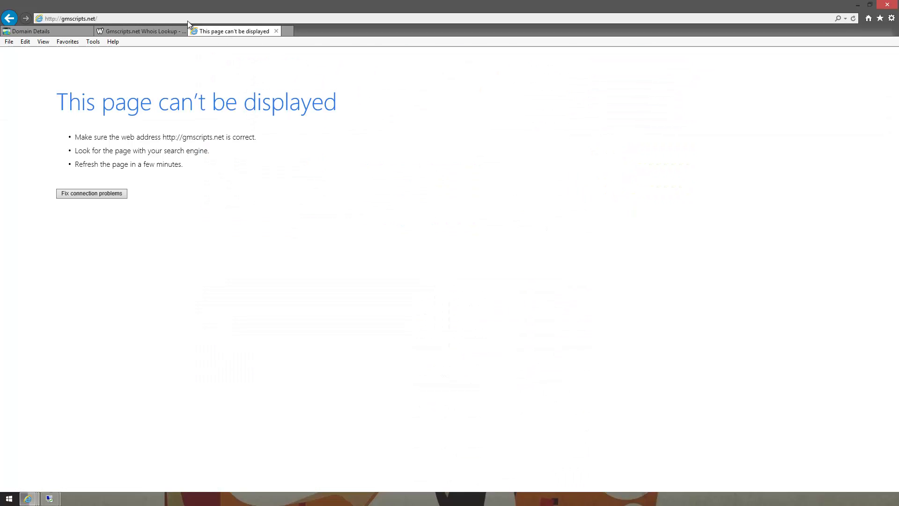
{"action": "left_click", "coordinate": [49, 499]}
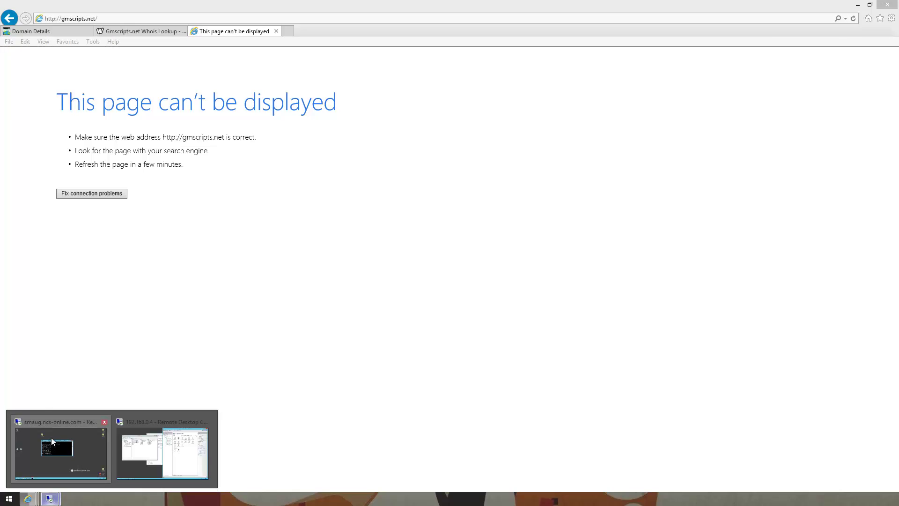
{"action": "left_click", "coordinate": [52, 438]}
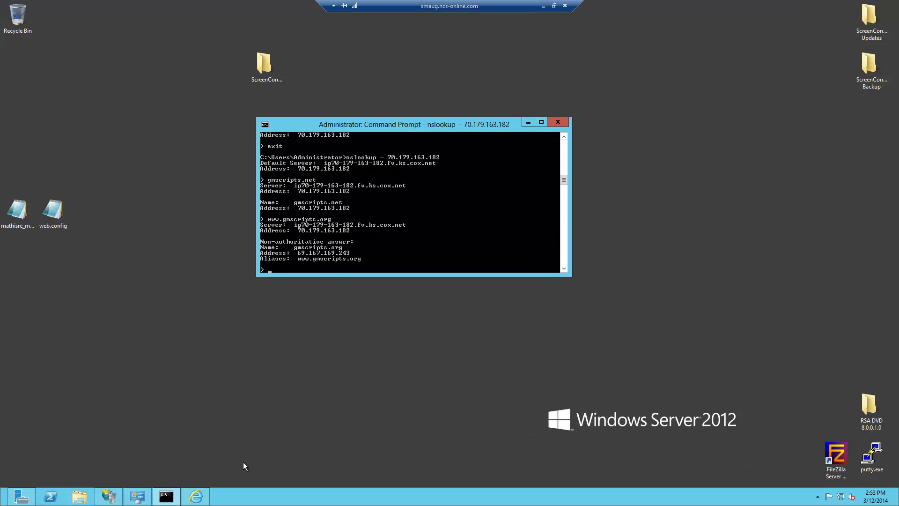
{"action": "left_click", "coordinate": [196, 496]}
{"action": "left_click", "coordinate": [103, 18]}
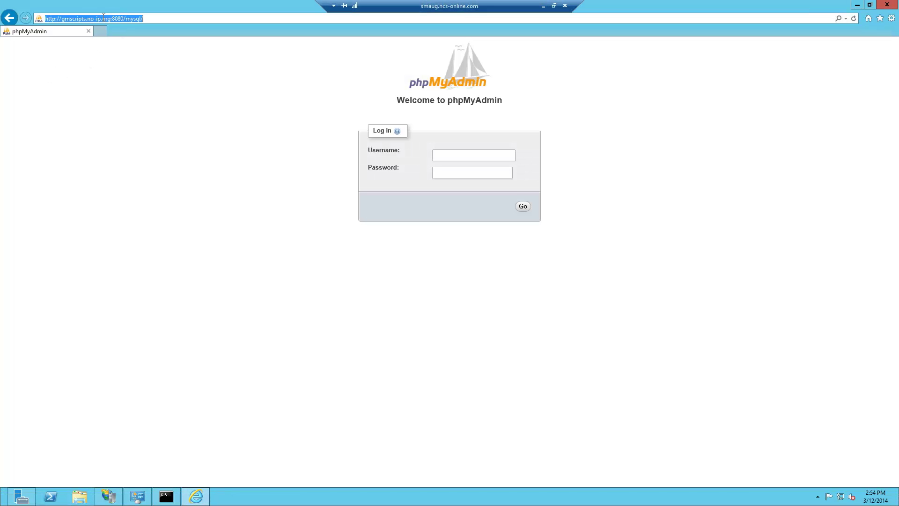
{"action": "type", "text": "http://"}
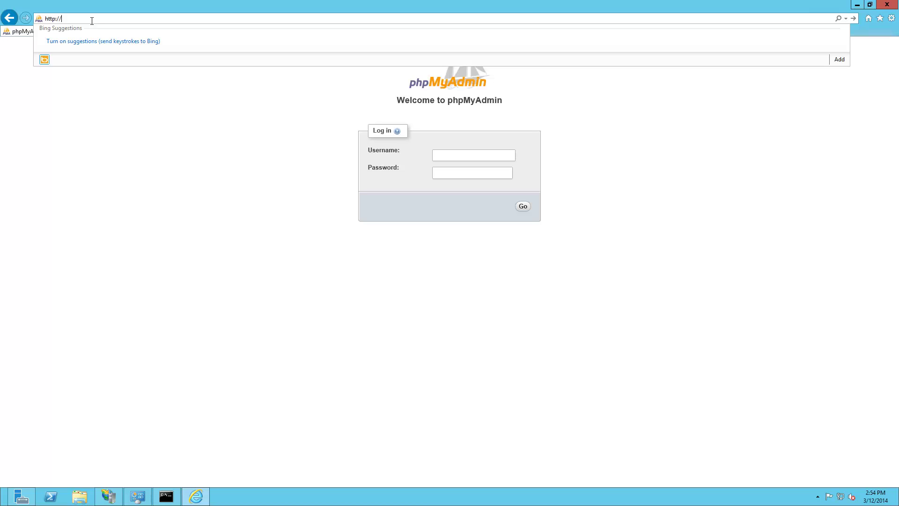
{"action": "type", "text": "gmscr"}
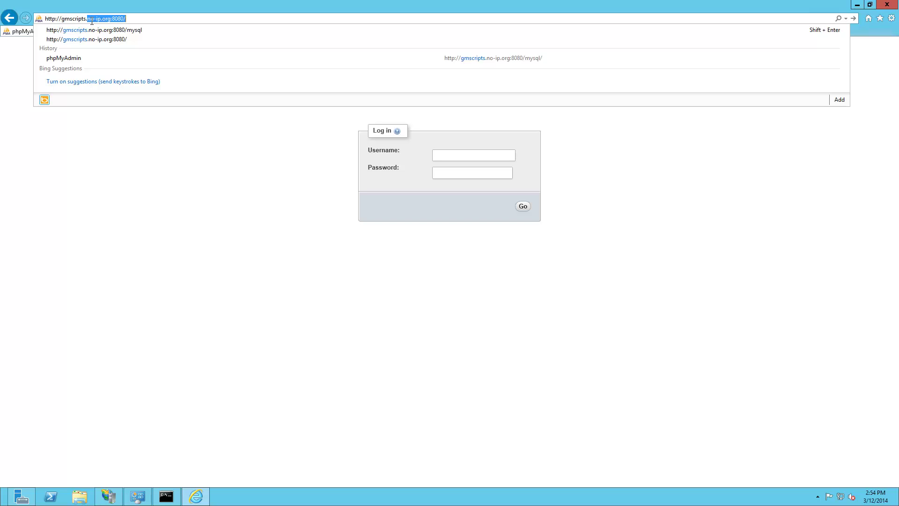
{"action": "key", "text": "BackSpace"}
{"action": "type", "text": "et:8080"}
{"action": "key", "text": "Return"}
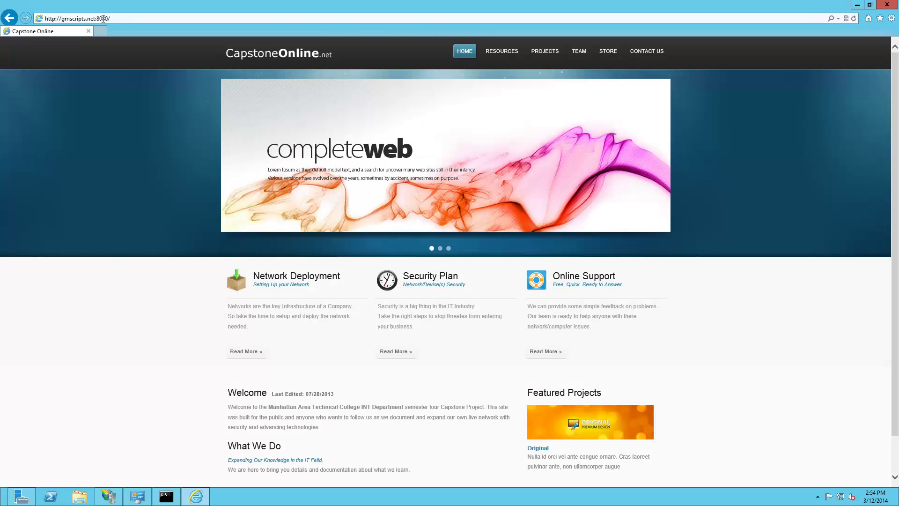
Step: Retype the port as :8080 and reload gmscripts.net to show the Capstone Online home page
{"action": "left_click", "coordinate": [103, 19]}
{"action": "left_click", "coordinate": [98, 18]}
{"action": "left_click_drag", "start_coordinate": [96, 19], "coordinate": [134, 19]}
{"action": "left_click", "coordinate": [103, 19]}
{"action": "key", "text": "BackSpace"}
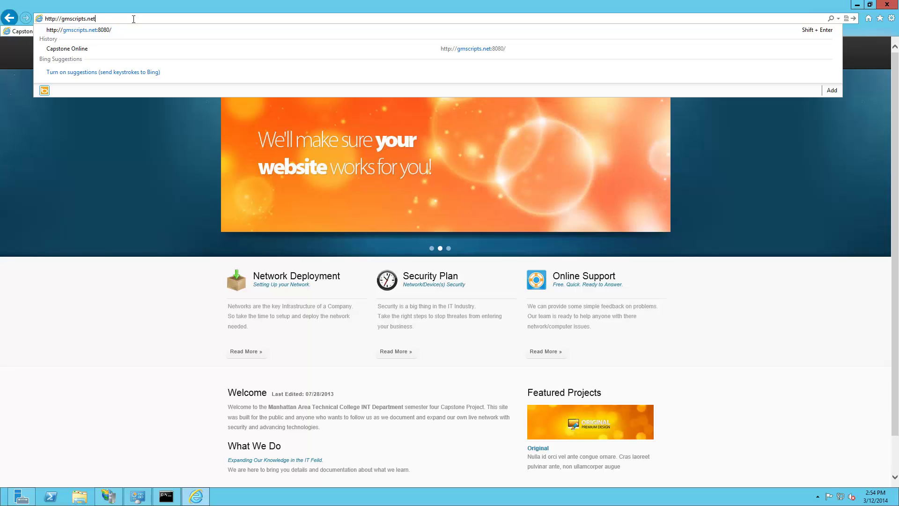
{"action": "type", "text": ":8080"}
{"action": "key", "text": "Return"}
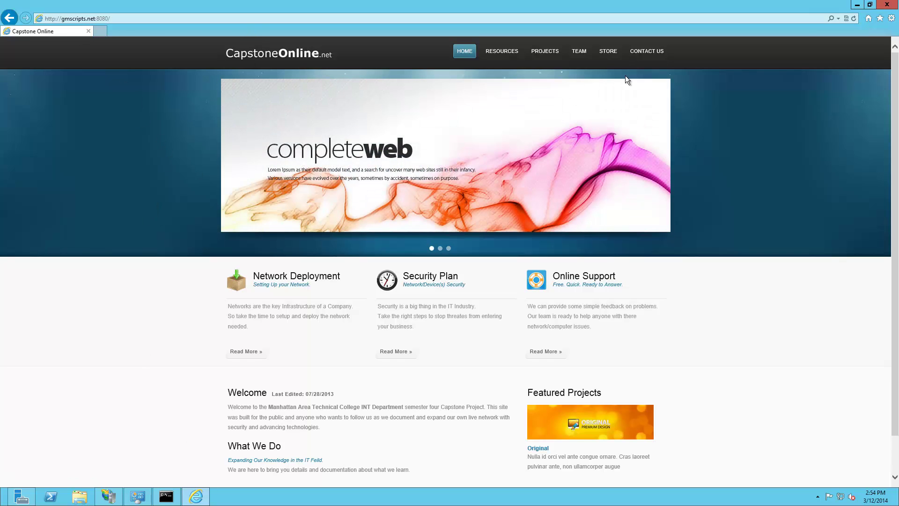
Step: Minimize IIS Manager, the browser and the smaug session, then switch to the 192.168.0.4 remote session
{"action": "left_click", "coordinate": [112, 498]}
{"action": "left_click", "coordinate": [113, 496]}
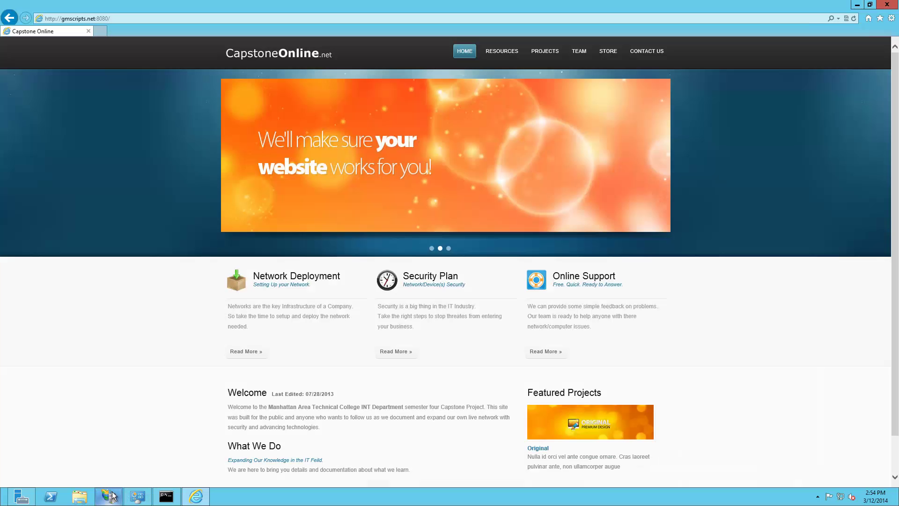
{"action": "left_click", "coordinate": [856, 4]}
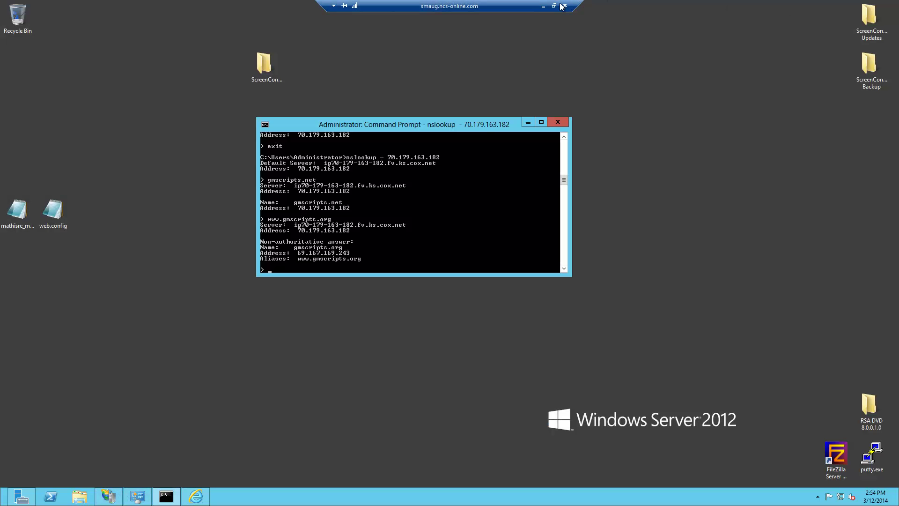
{"action": "left_click", "coordinate": [543, 6]}
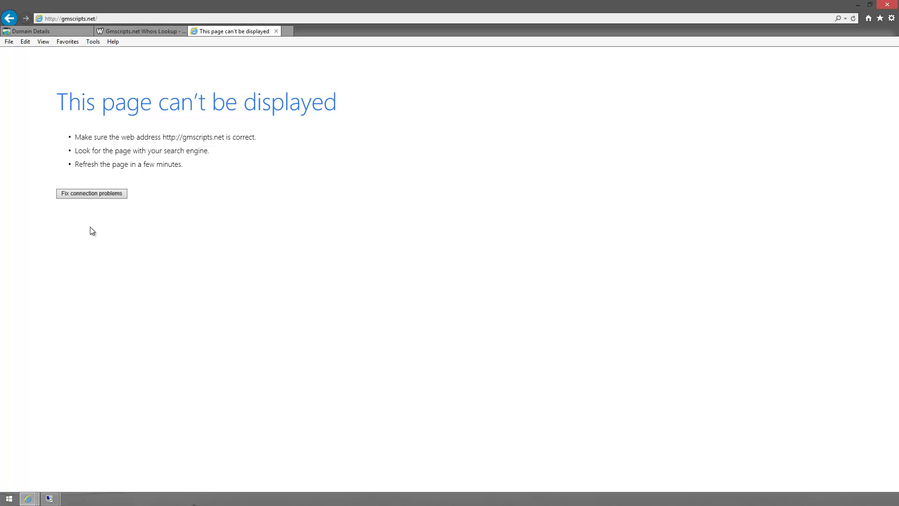
{"action": "left_click", "coordinate": [49, 498]}
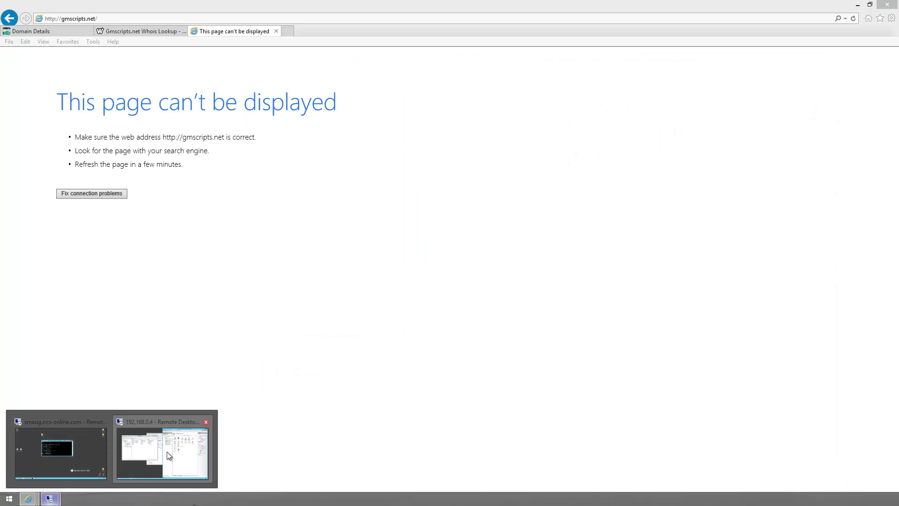
{"action": "mouse_move", "coordinate": [165, 451]}
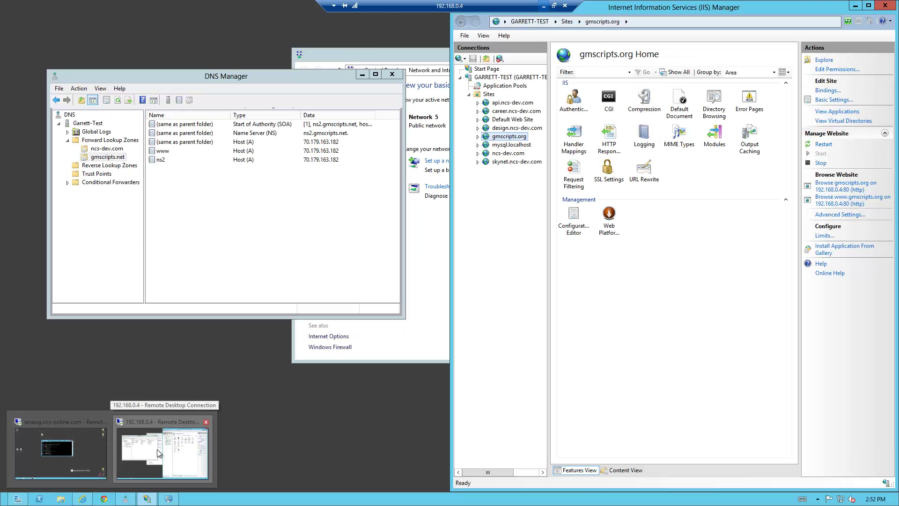
{"action": "left_click", "coordinate": [176, 476]}
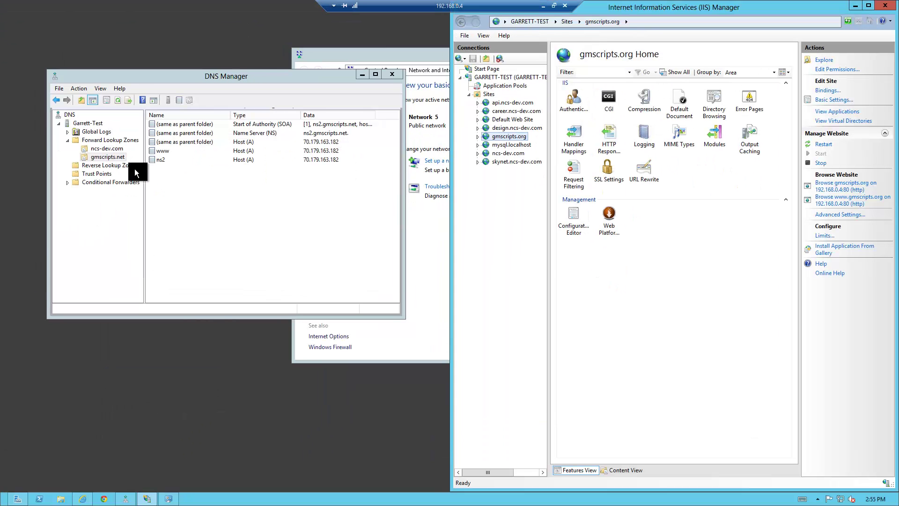
Step: Start a New Host (A or AAAA) record in gmscripts.net, cancel it, and select the NS record
{"action": "right_click", "coordinate": [170, 175]}
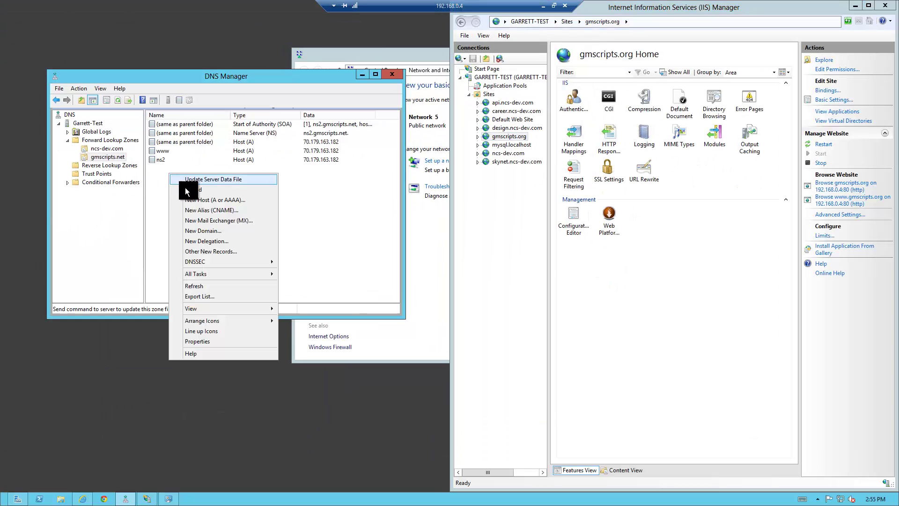
{"action": "left_click", "coordinate": [215, 203]}
{"action": "left_click_drag", "start_coordinate": [208, 122], "coordinate": [212, 145]}
{"action": "left_click", "coordinate": [306, 136]}
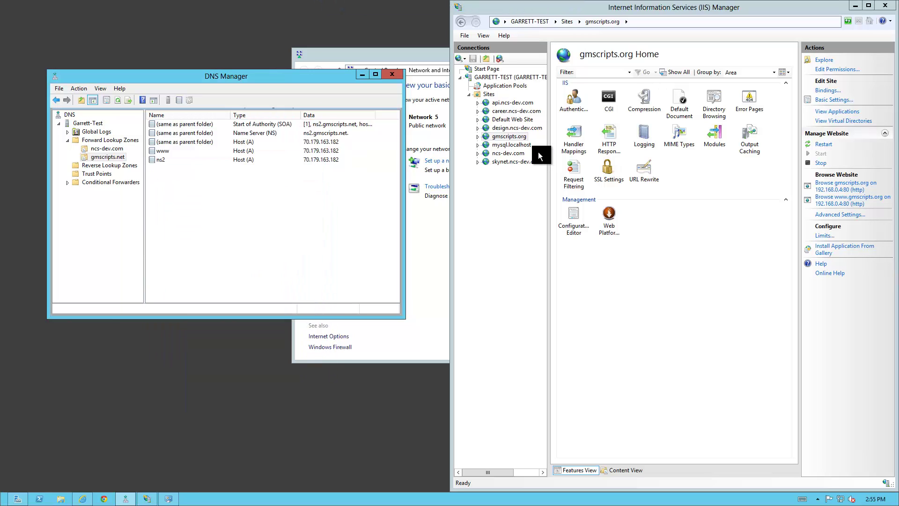
{"action": "left_click", "coordinate": [489, 137]}
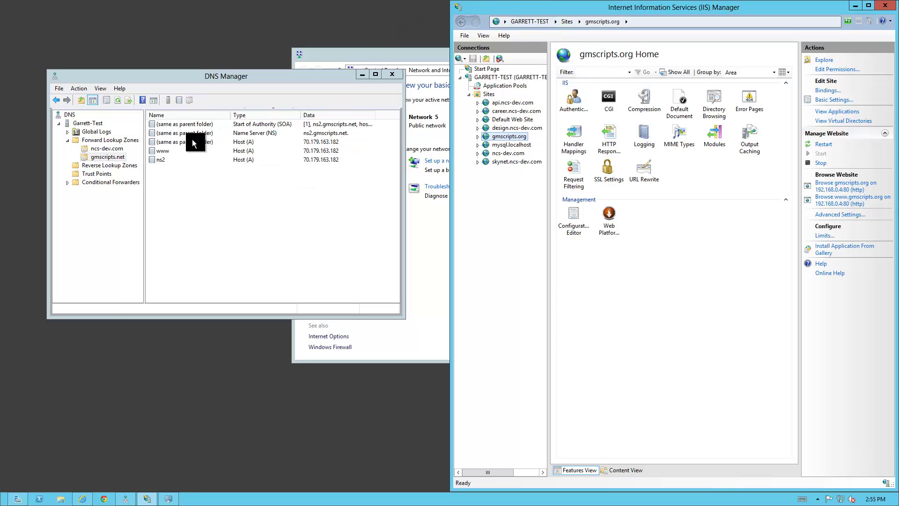
{"action": "left_click", "coordinate": [268, 134]}
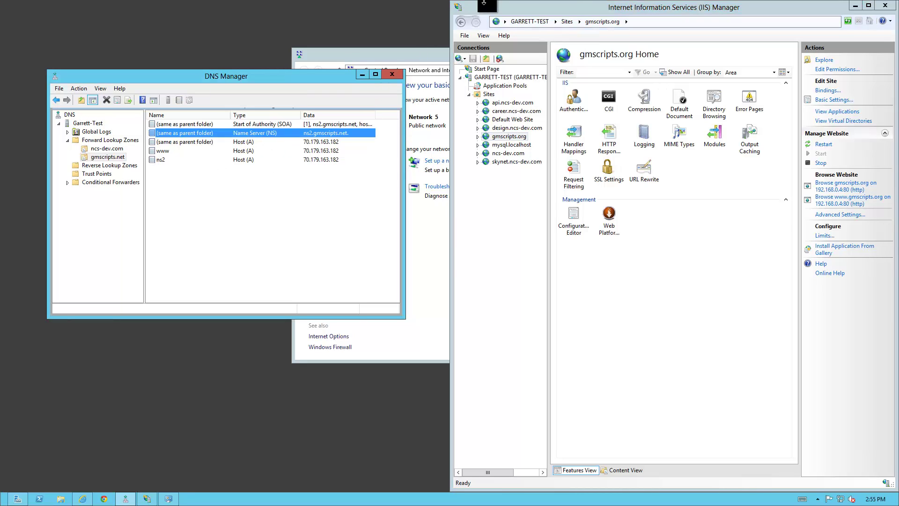
Step: Minimize the 192.168.0.4 session and switch to the GoDaddy domain details page
{"action": "mouse_move", "coordinate": [499, 5]}
{"action": "left_click", "coordinate": [543, 7]}
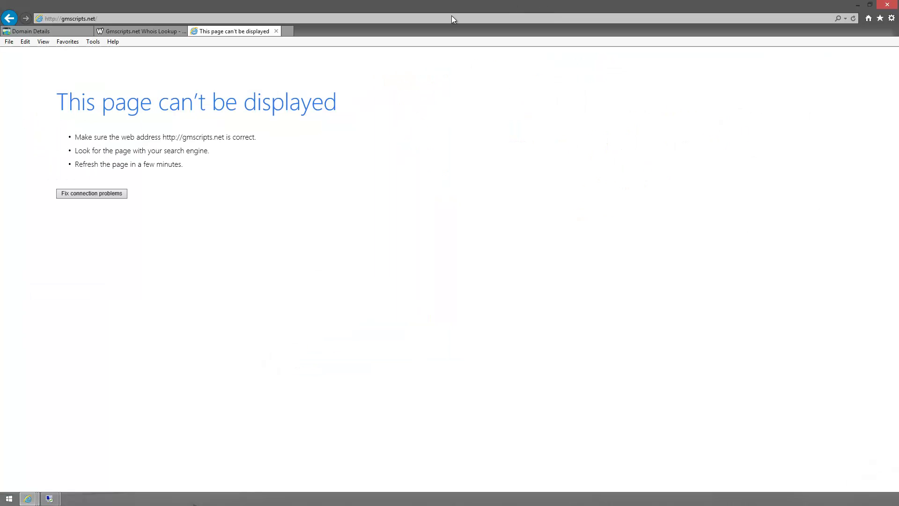
{"action": "left_click", "coordinate": [123, 29]}
{"action": "left_click", "coordinate": [19, 34]}
Step: Open the Host Names list for GMSCRIPTS.NET and move it aside, showing NS1 and NS2 at 70.179.163.182
{"action": "scroll", "coordinate": [136, 168], "scroll_direction": "down", "scroll_amount": 2}
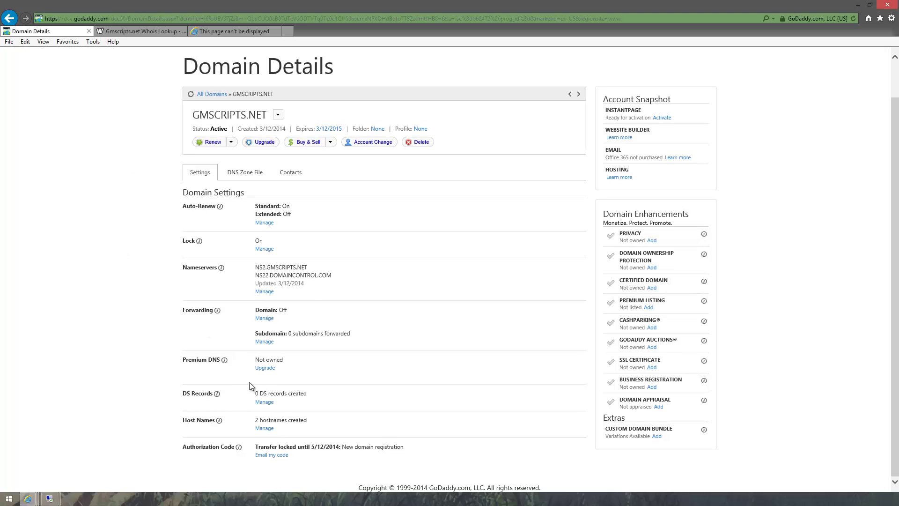
{"action": "left_click_drag", "start_coordinate": [187, 421], "coordinate": [308, 420]}
{"action": "left_click", "coordinate": [266, 435]}
{"action": "left_click", "coordinate": [265, 428]}
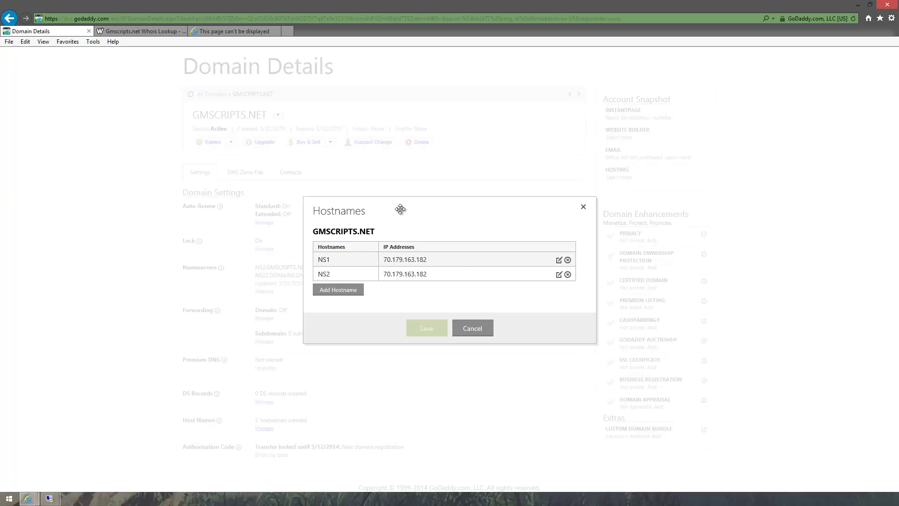
{"action": "left_click_drag", "start_coordinate": [423, 205], "coordinate": [592, 89]}
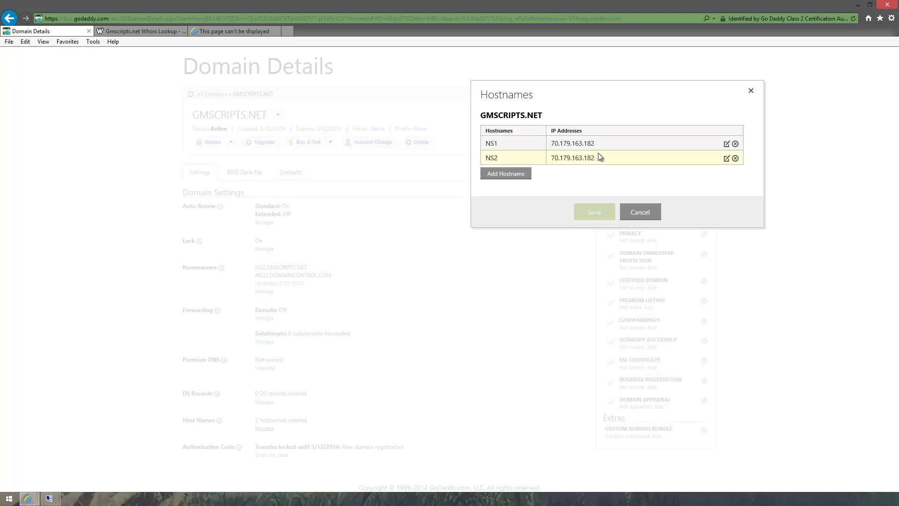